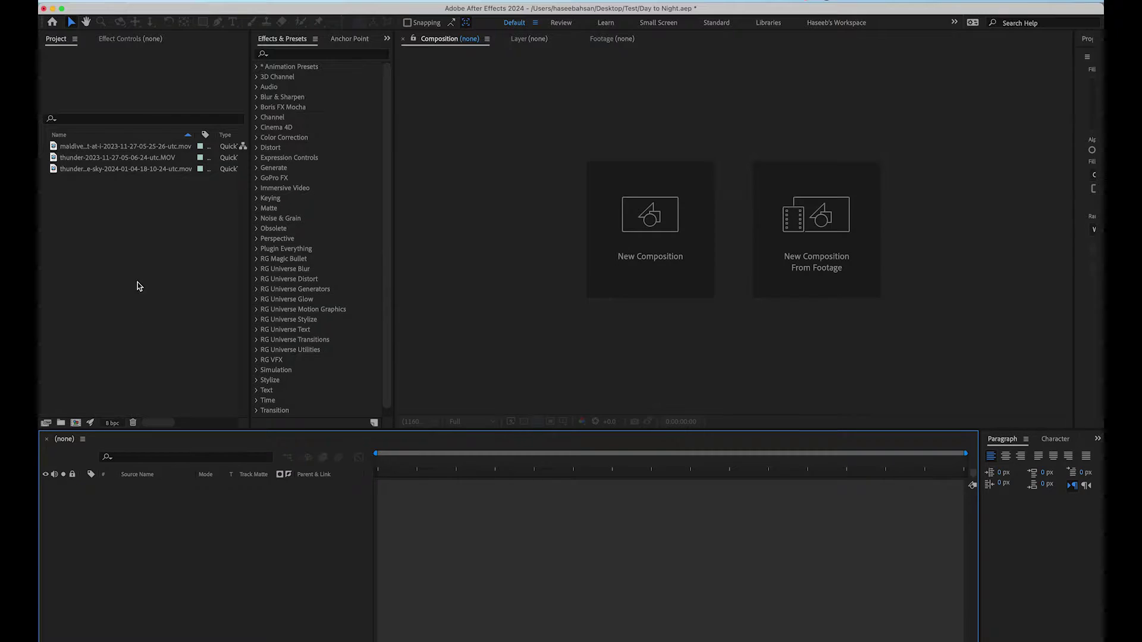
Select the Maldives resort sunset clip in the Project panel
click(162, 148)
Preview the Maldives clip in the Footage viewer and set its out point at 0;00;10;01
double_click(161, 149)
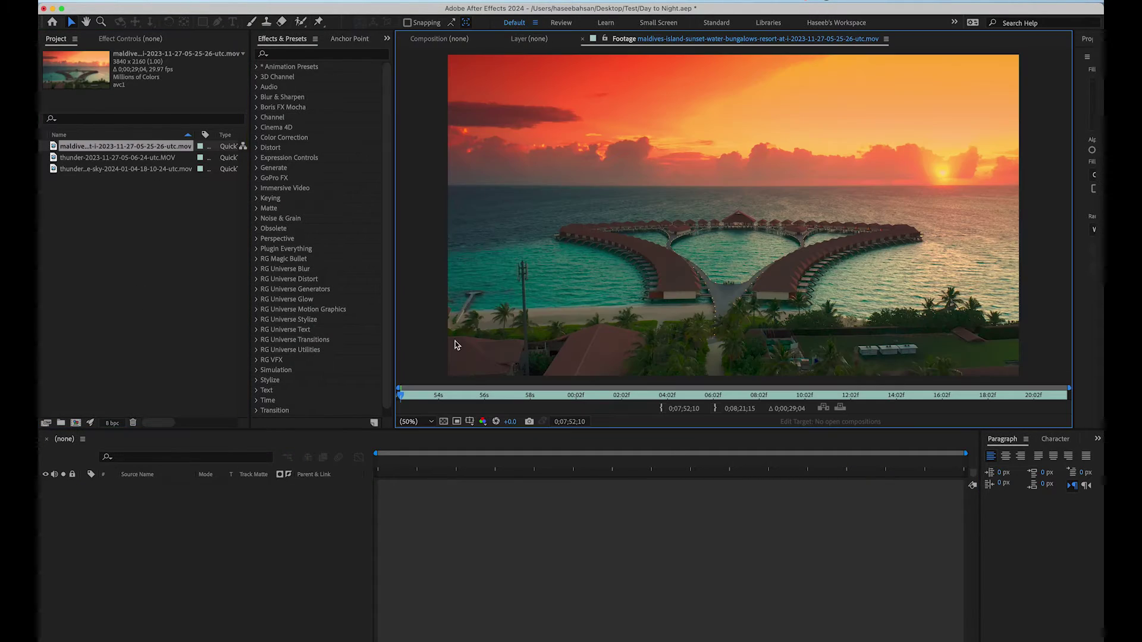
drag(413, 397, 631, 397)
click(715, 408)
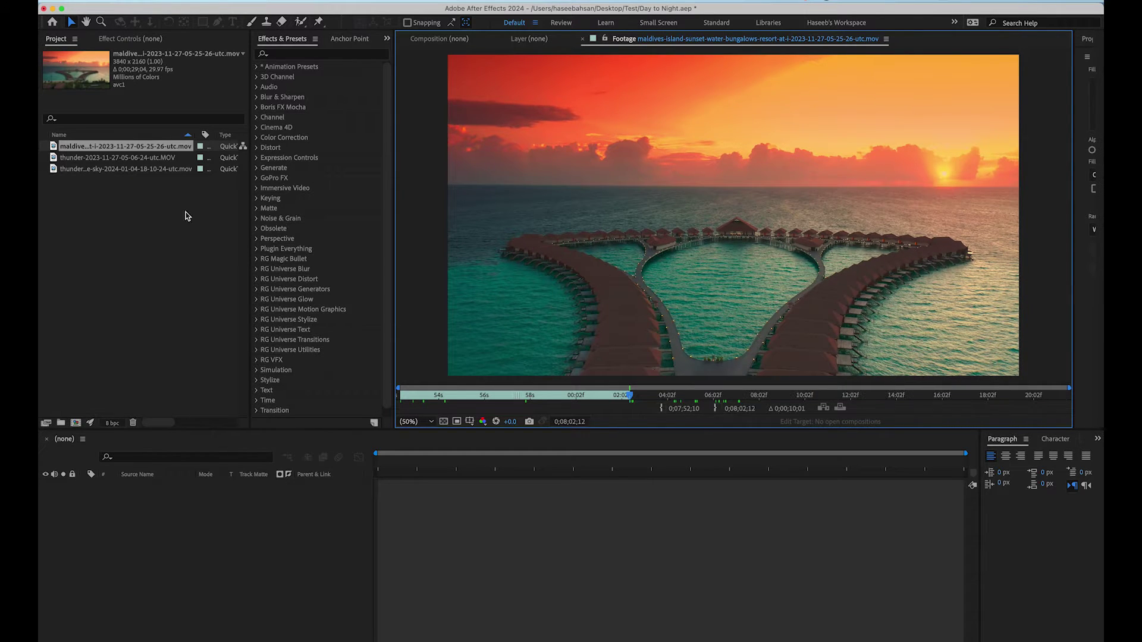
Create a composition from the trimmed Maldives clip and play it back from the start
drag(105, 147, 204, 617)
click(461, 463)
drag(461, 463, 381, 462)
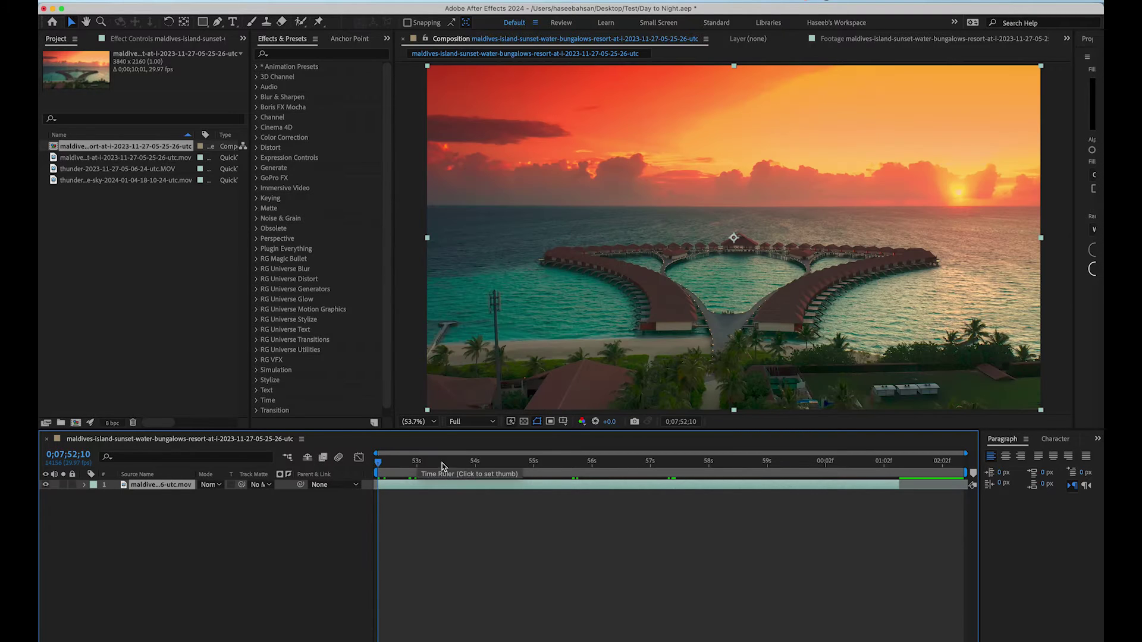
key(space)
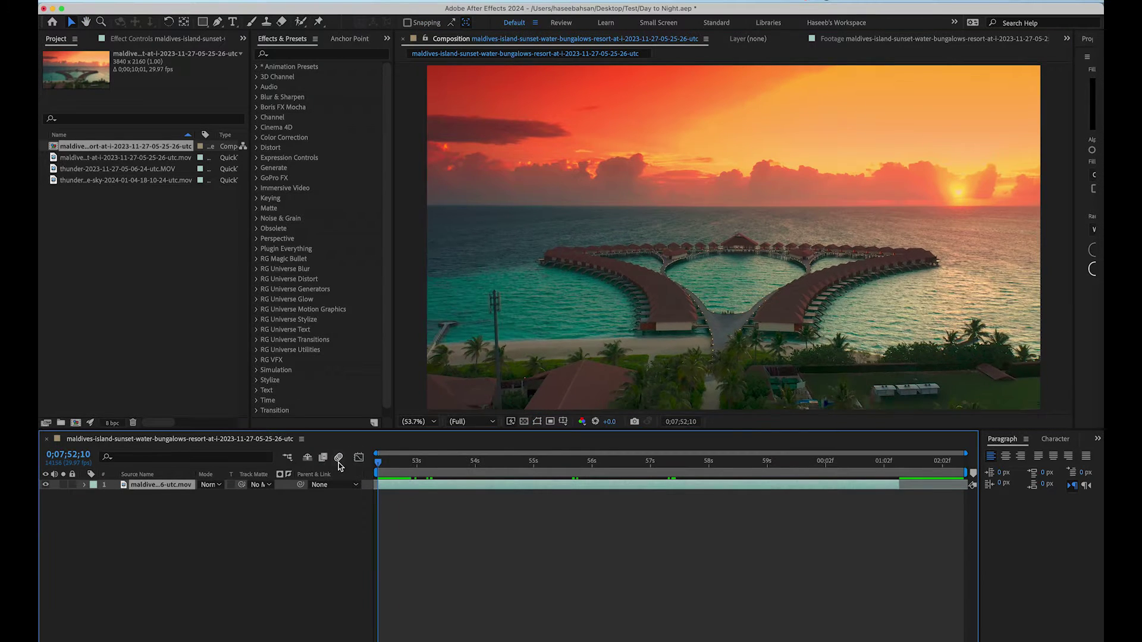
Pre-compose the resort layer as 'Foreground', moving all attributes into the new composition
right_click(151, 484)
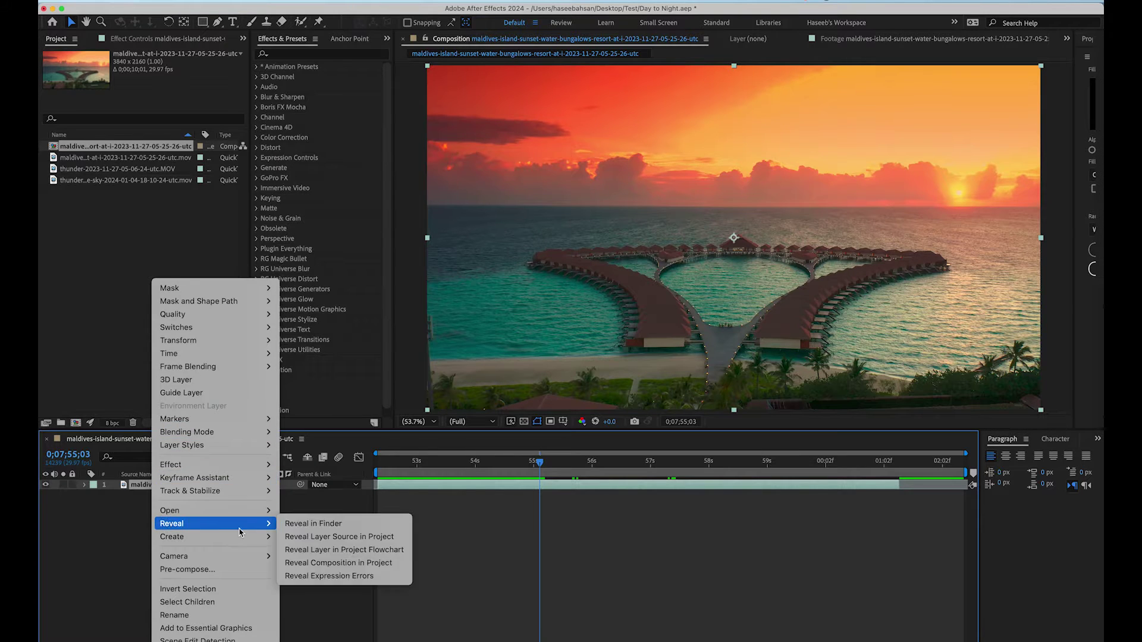
click(243, 575)
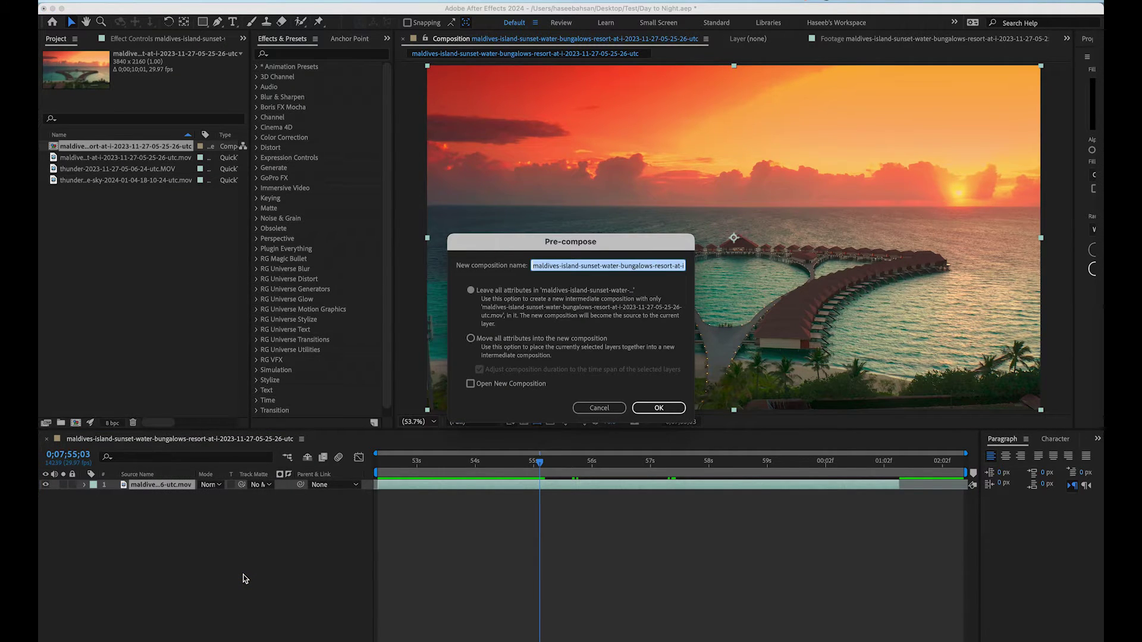
text(Foreground)
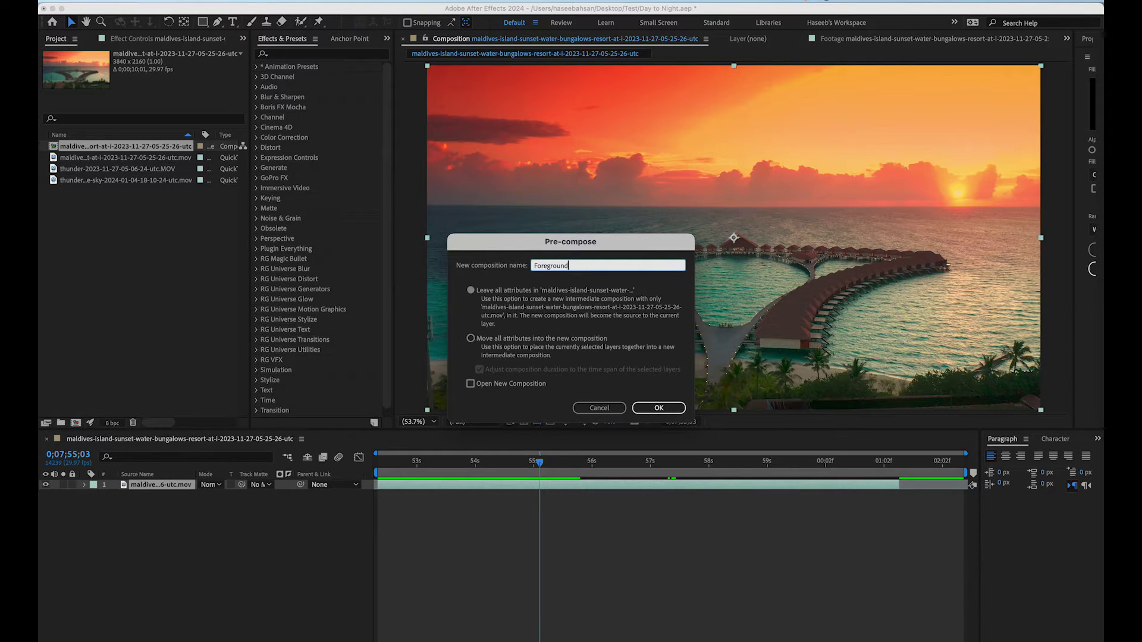
click(472, 340)
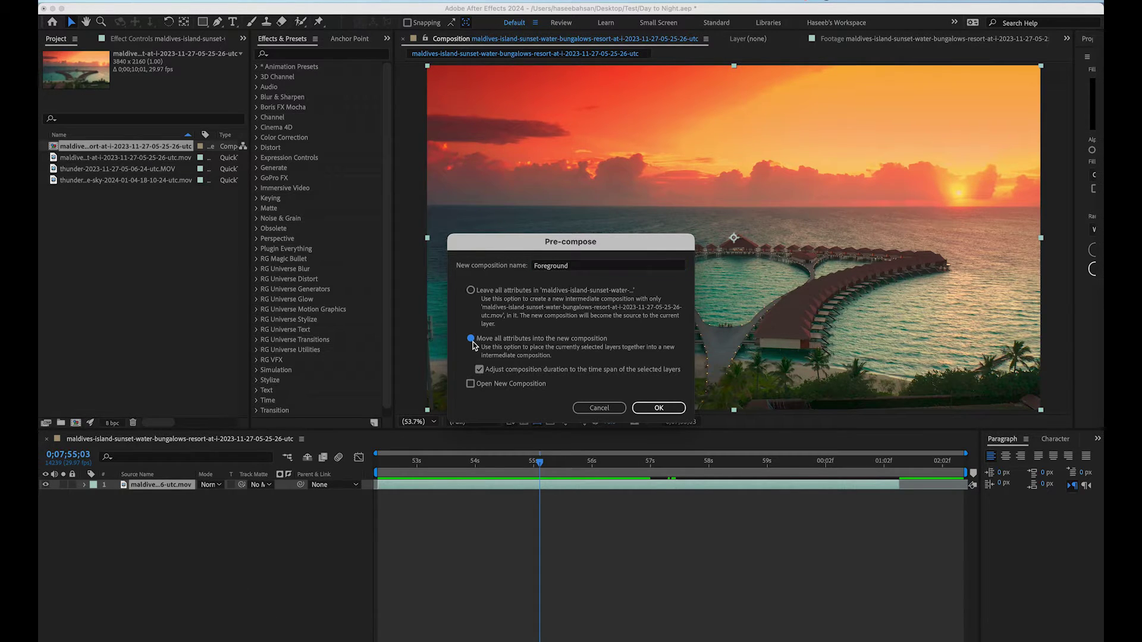
click(659, 408)
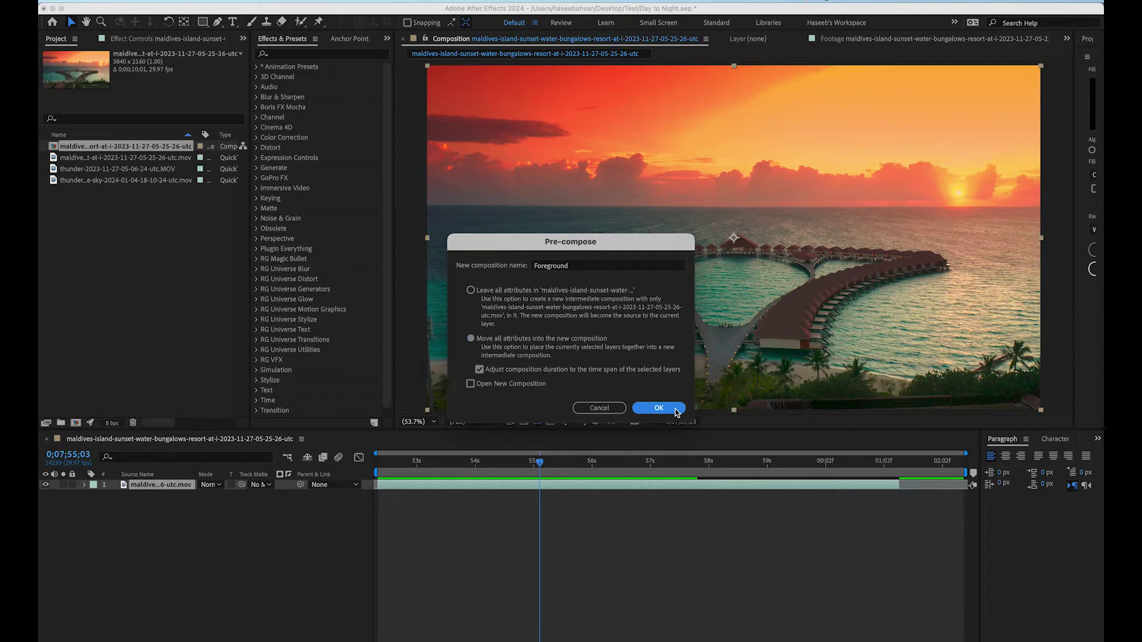
Draw a Pen-tool mask enclosing the sky above the horizon on the Foreground layer
click(153, 489)
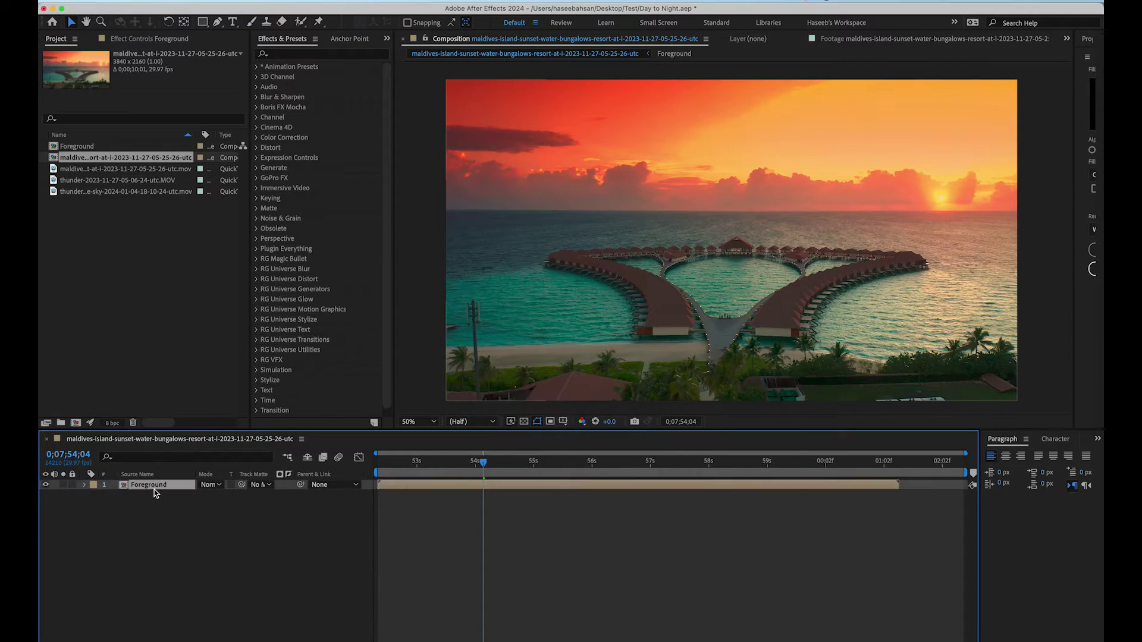
click(216, 22)
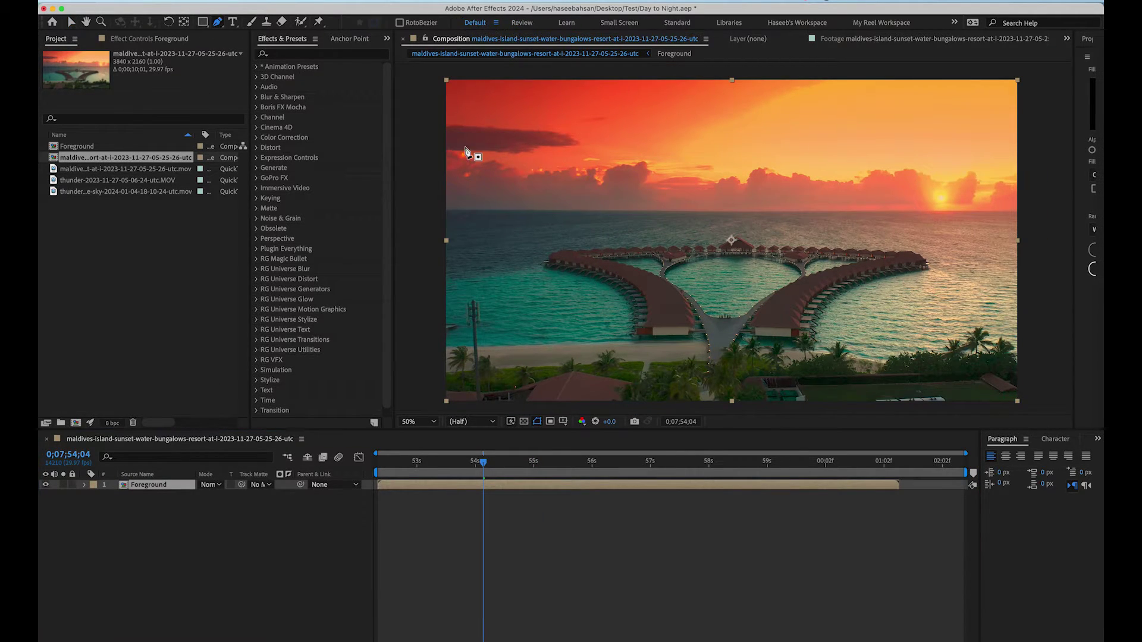
click(400, 215)
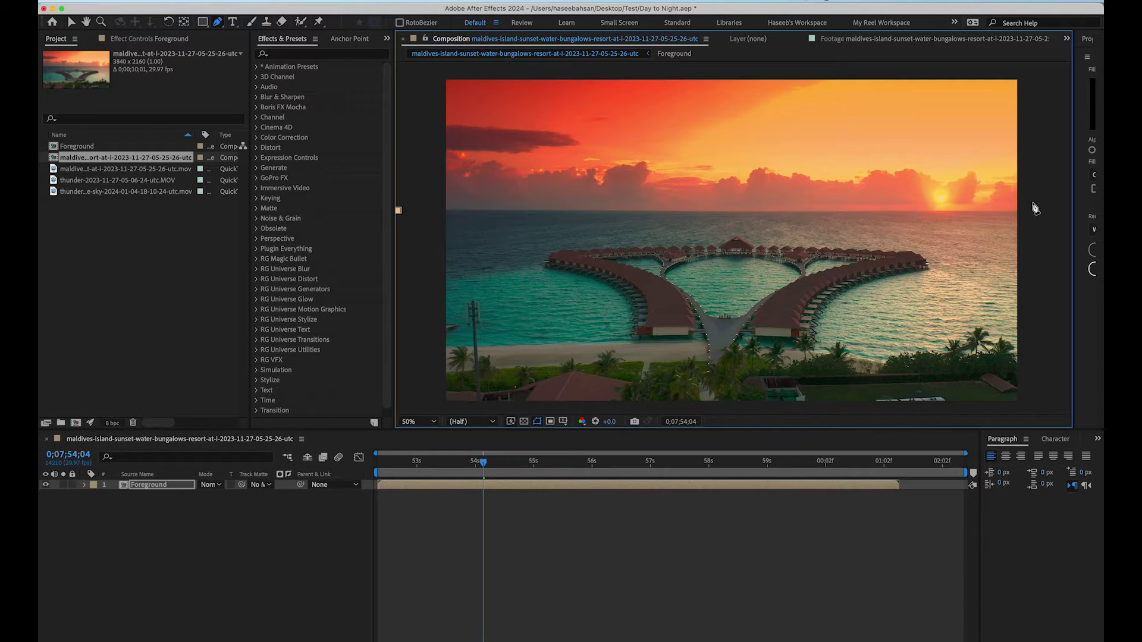
click(1055, 214)
click(805, 140)
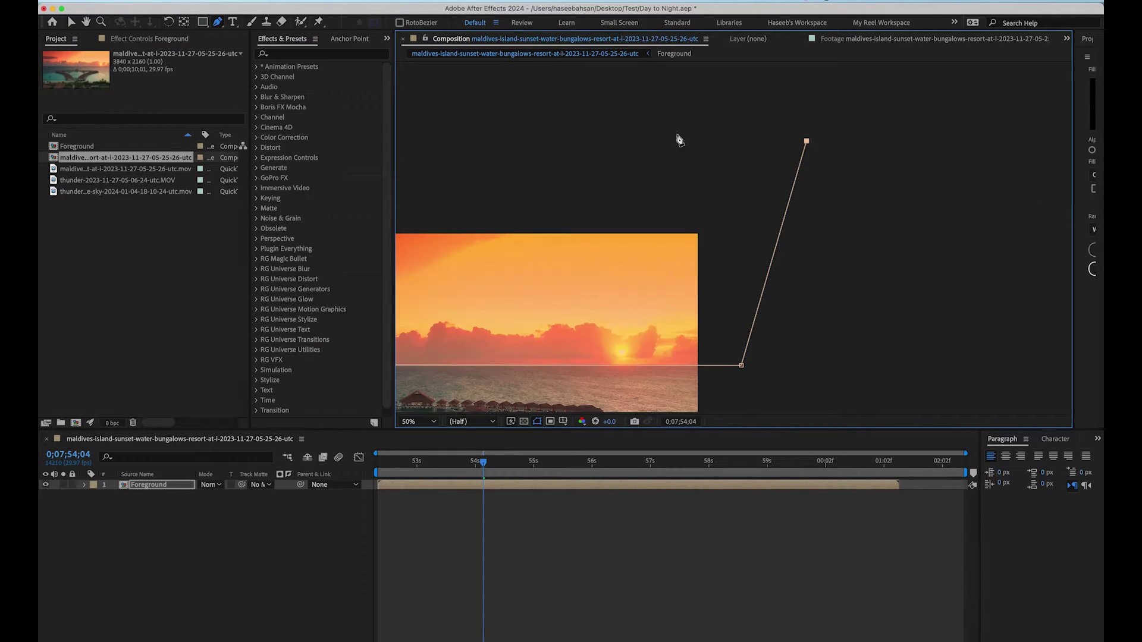
key(comma)
key(comma)
click(389, 186)
drag(390, 187, 517, 167)
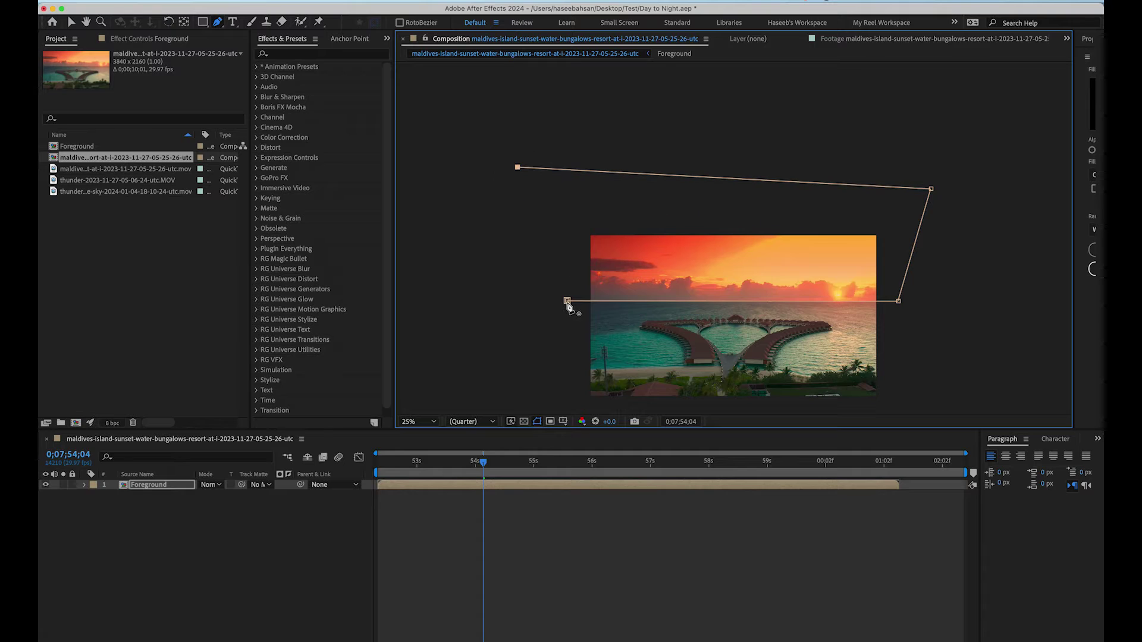
drag(565, 301, 555, 301)
click(418, 422)
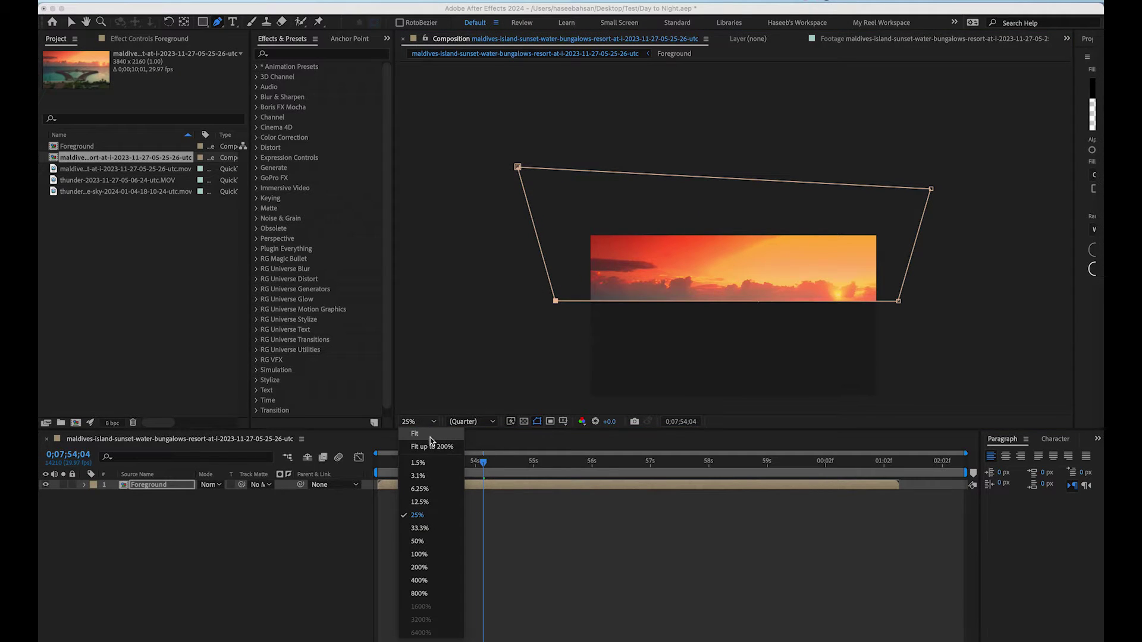
click(430, 438)
Invert Mask 1 and set its feather to 112 pixels
click(160, 487)
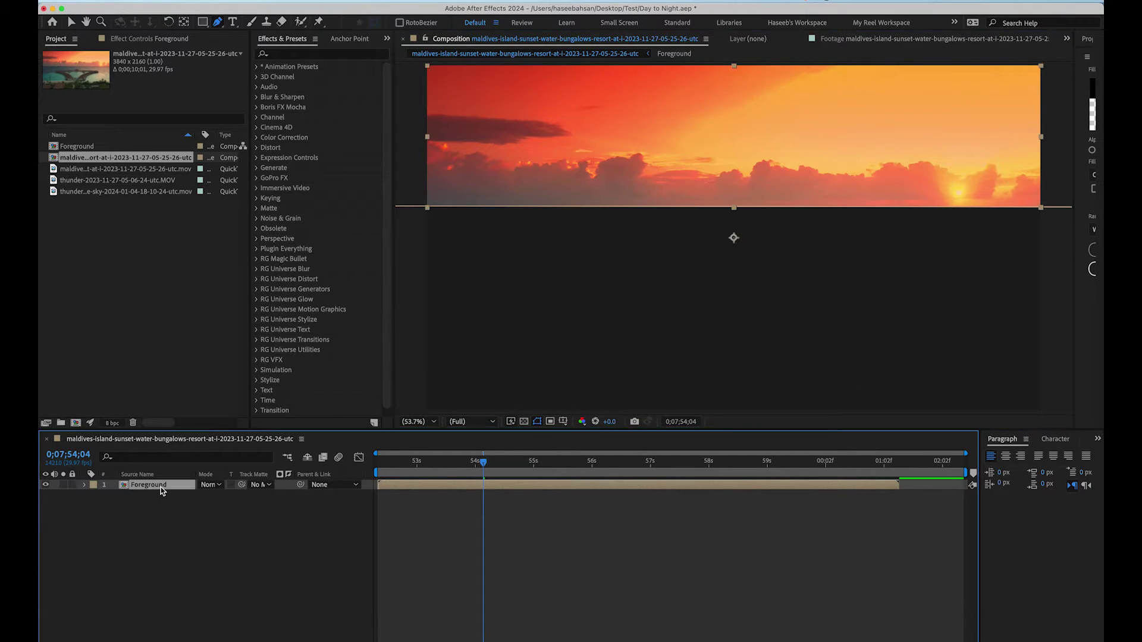
key(m)
key(m)
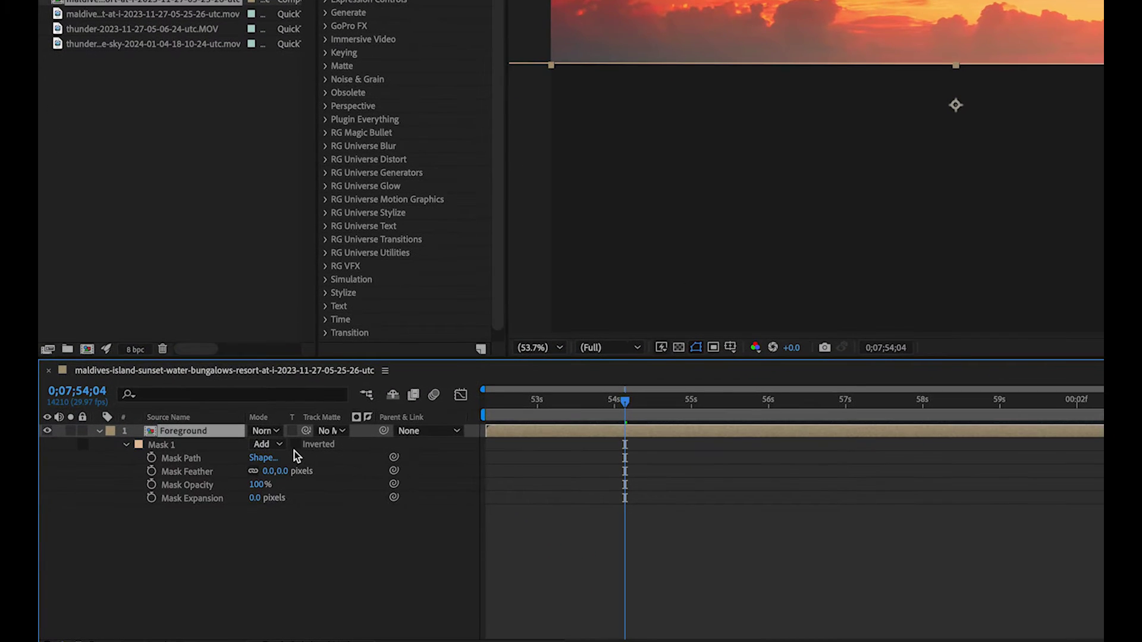
click(294, 446)
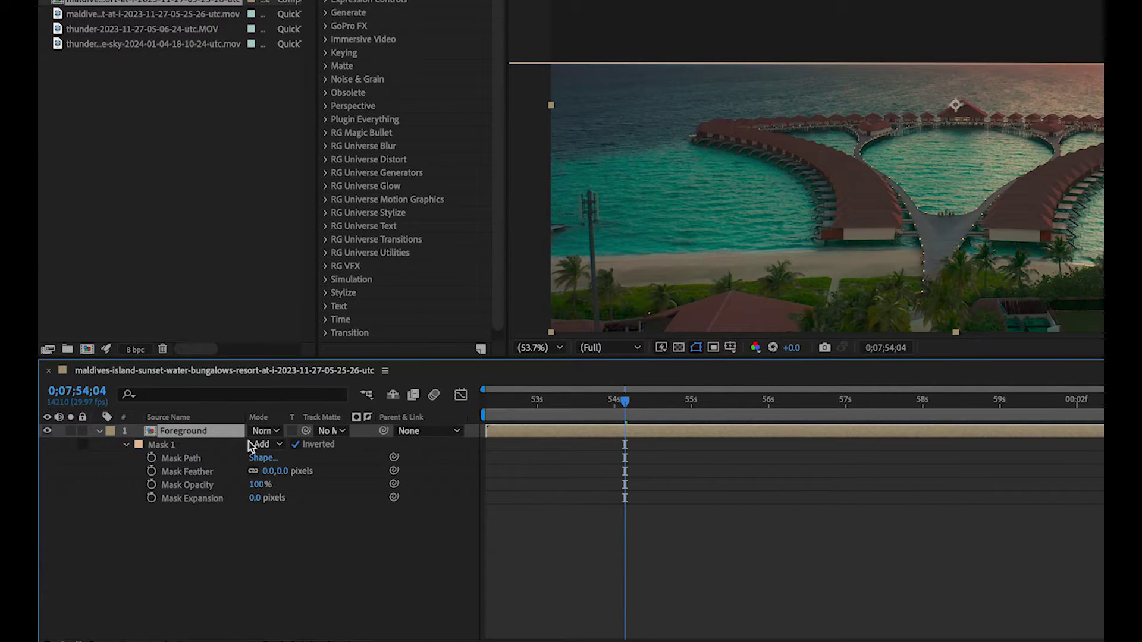
drag(265, 471, 348, 468)
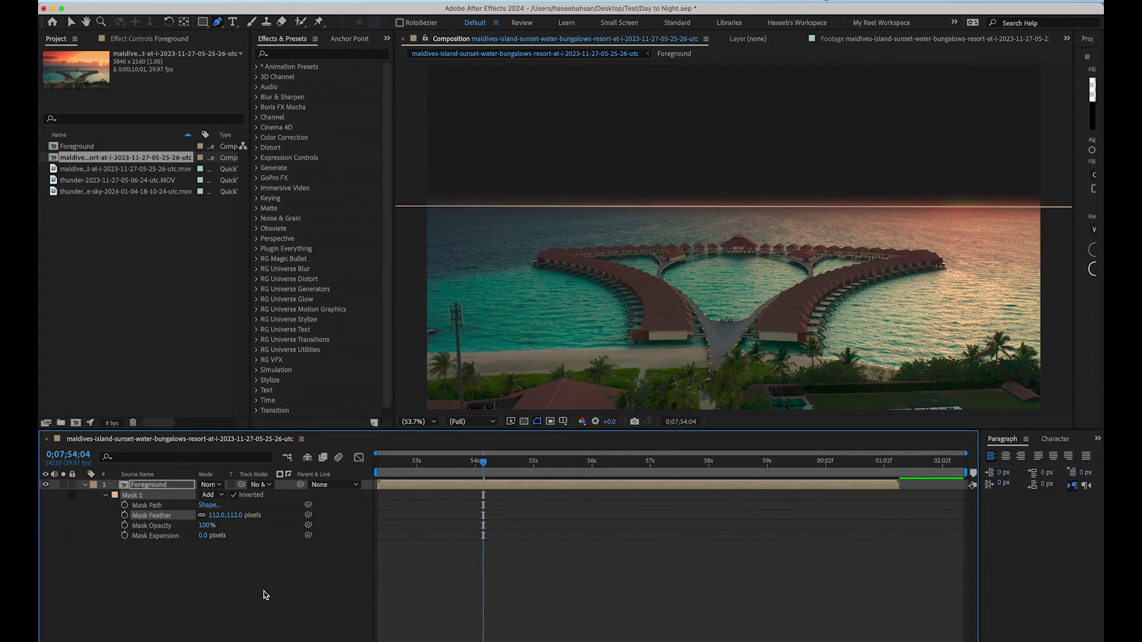
click(266, 595)
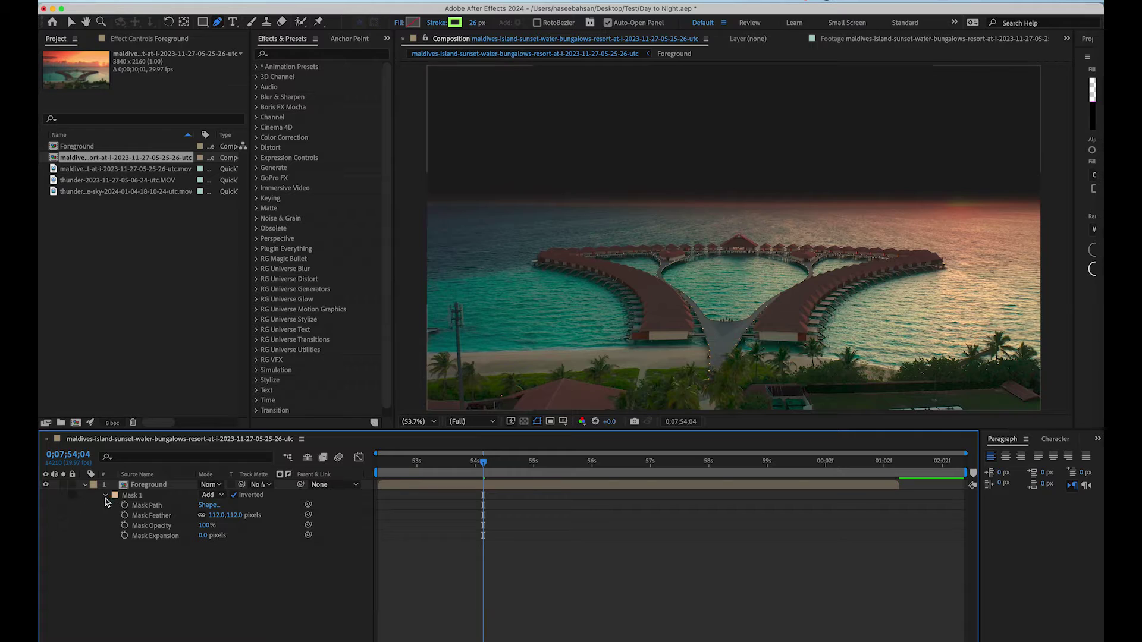
Preview the thunderstorm lightning sky clip in the Footage viewer
click(85, 485)
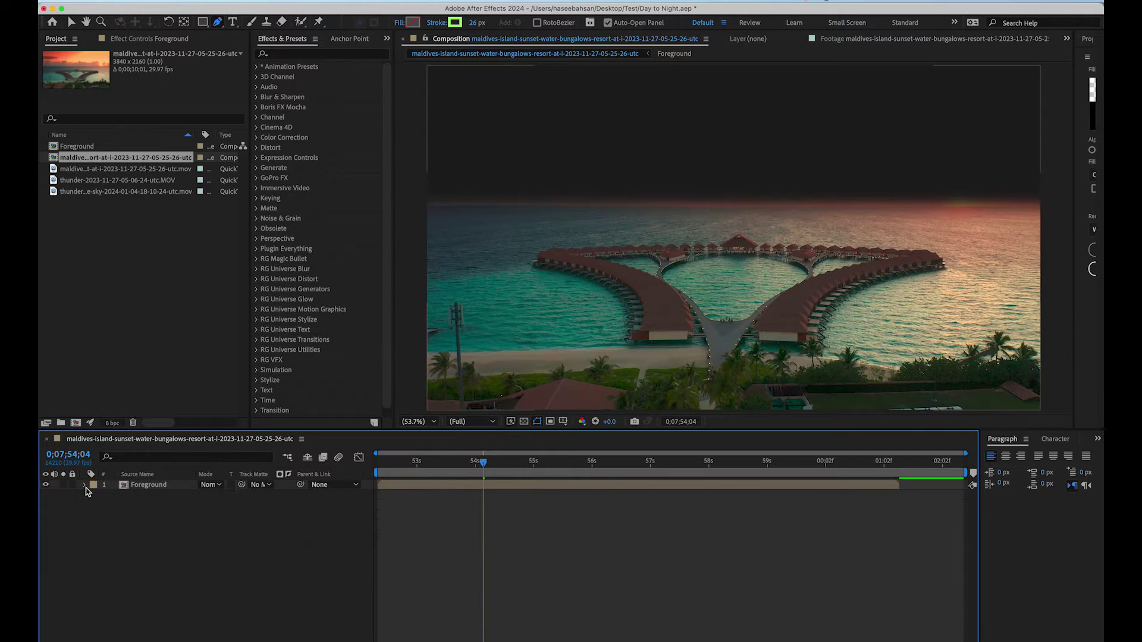
click(122, 180)
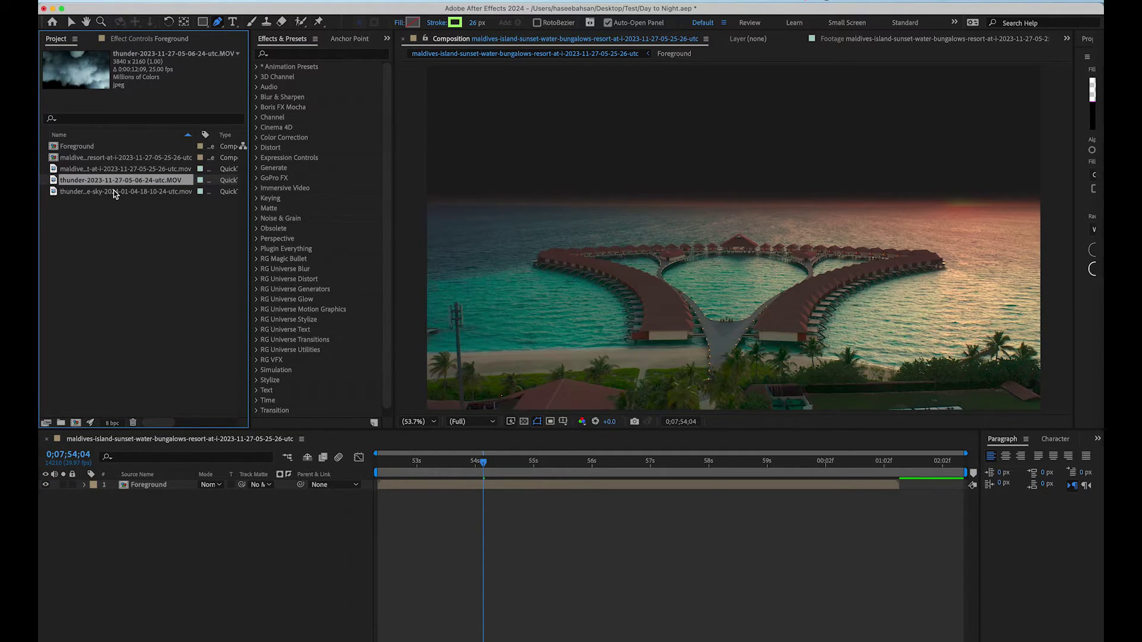
click(114, 191)
double_click(120, 192)
key(space)
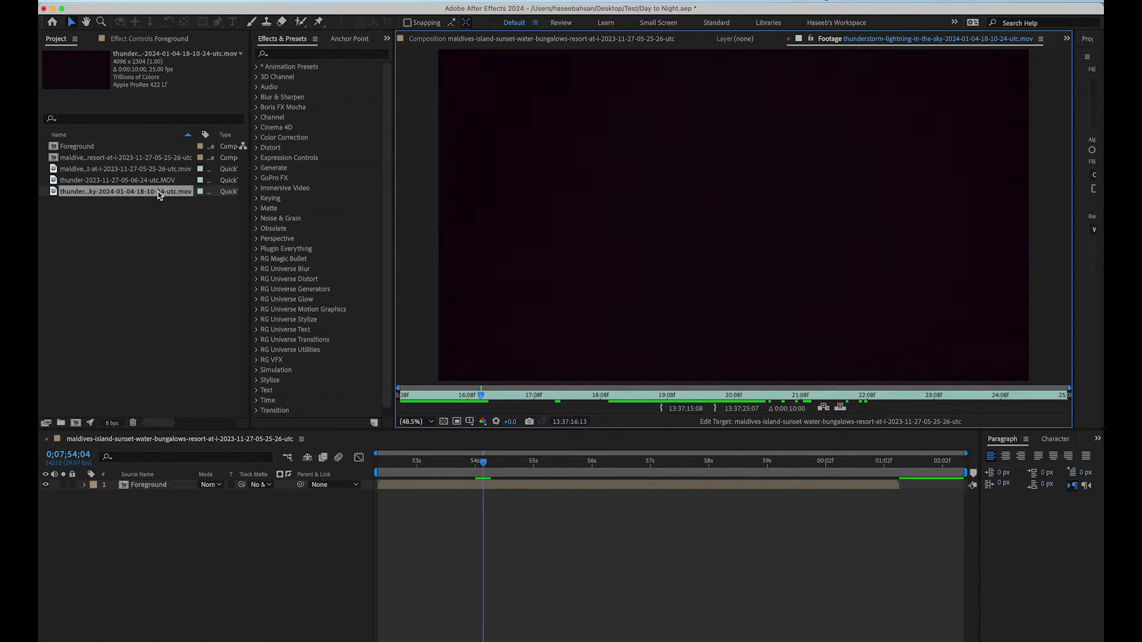
Add the thunderstorm clip to the composition and place it beneath the Foreground layer
drag(159, 195, 248, 486)
drag(469, 464, 354, 461)
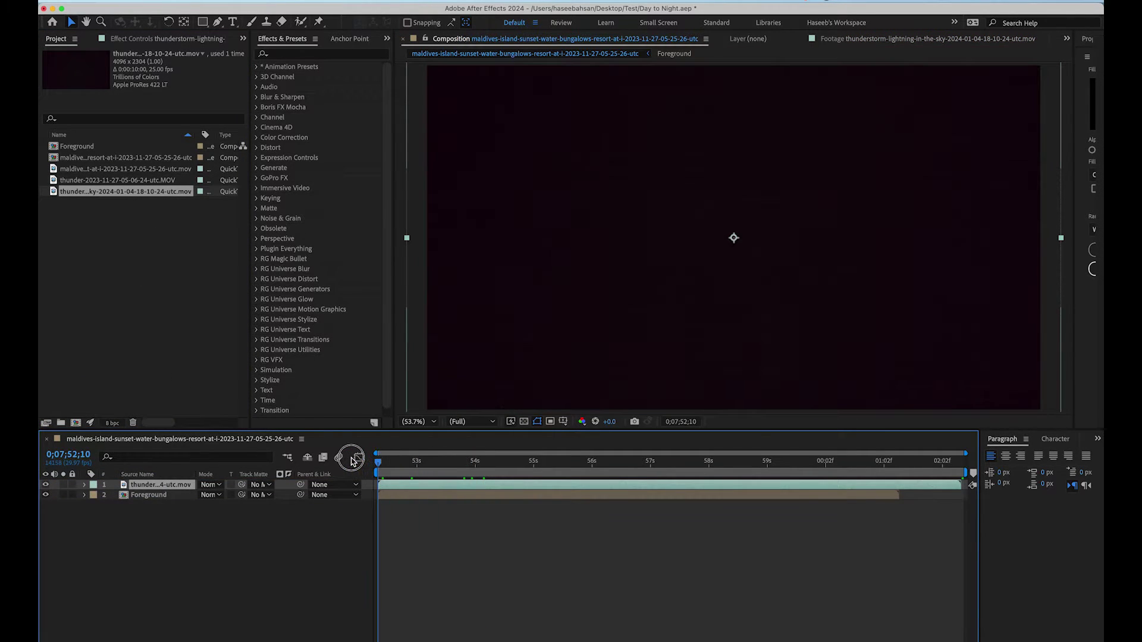
drag(154, 488, 173, 505)
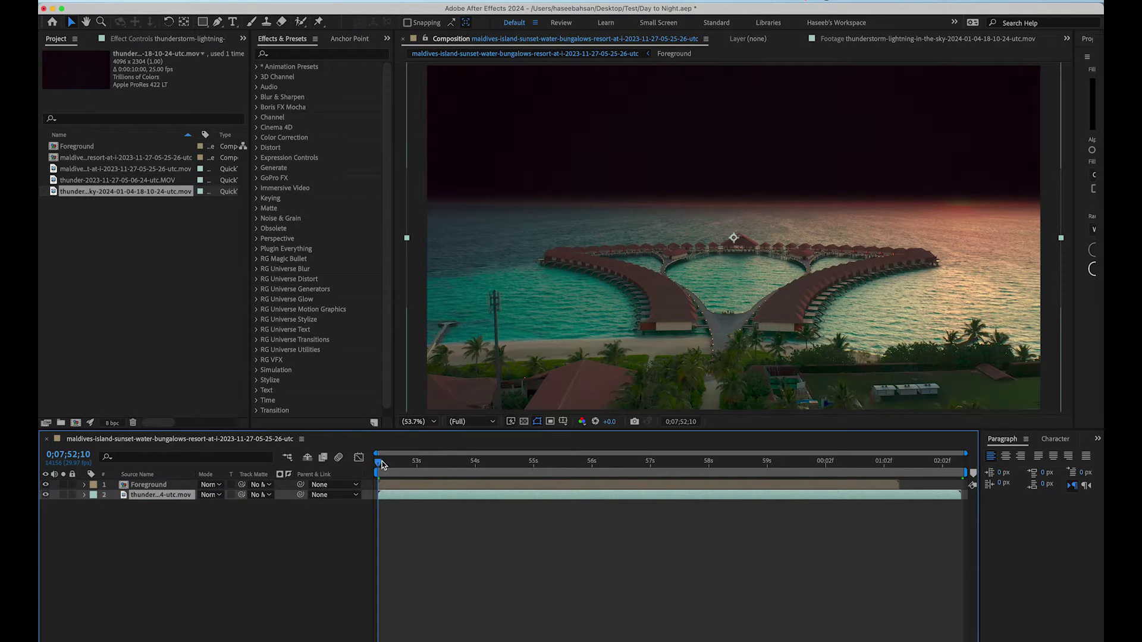
mouse_move(381, 464)
mouse_down()
mouse_move(435, 465)
mouse_move(373, 473)
mouse_up()
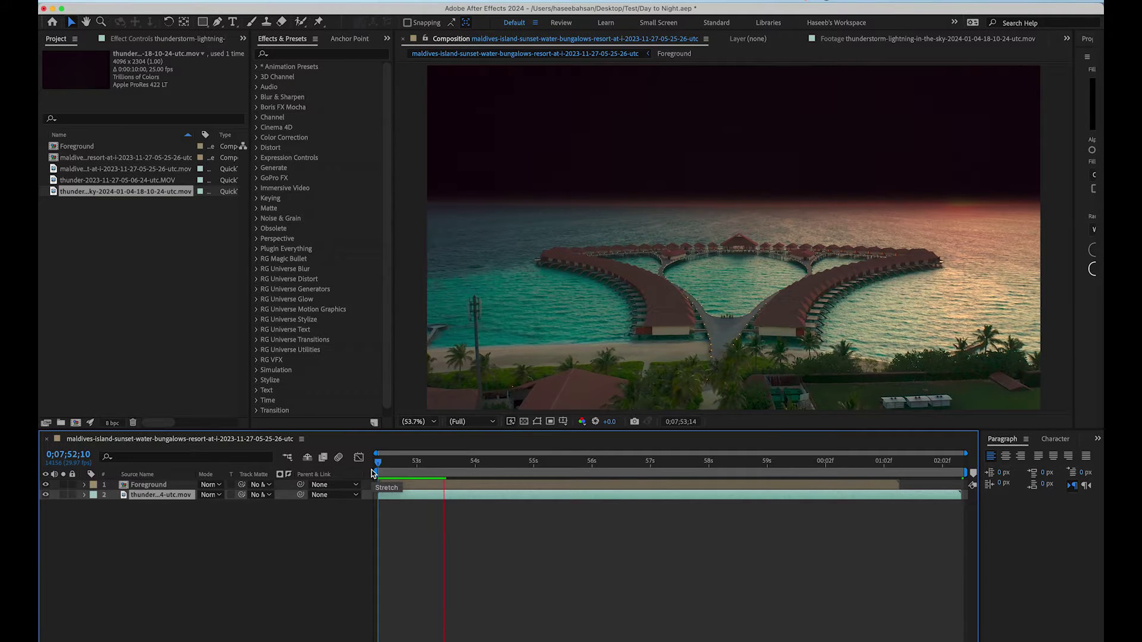
Add a new adjustment layer and move it to the top of the layer stack
key(space)
right_click(150, 505)
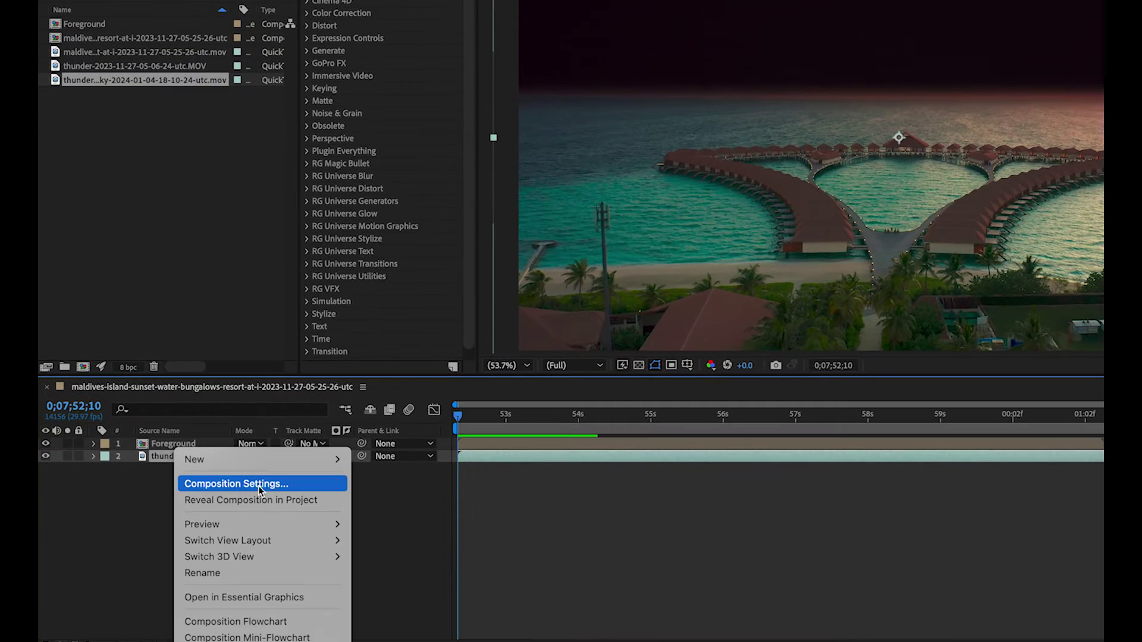
mouse_move(323, 466)
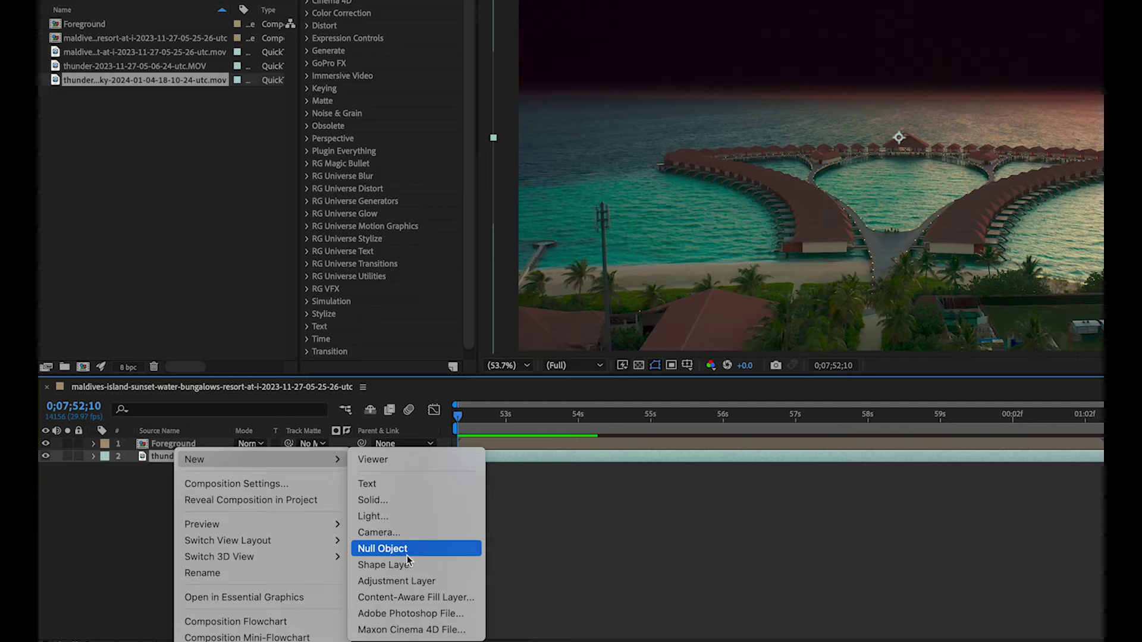
click(412, 580)
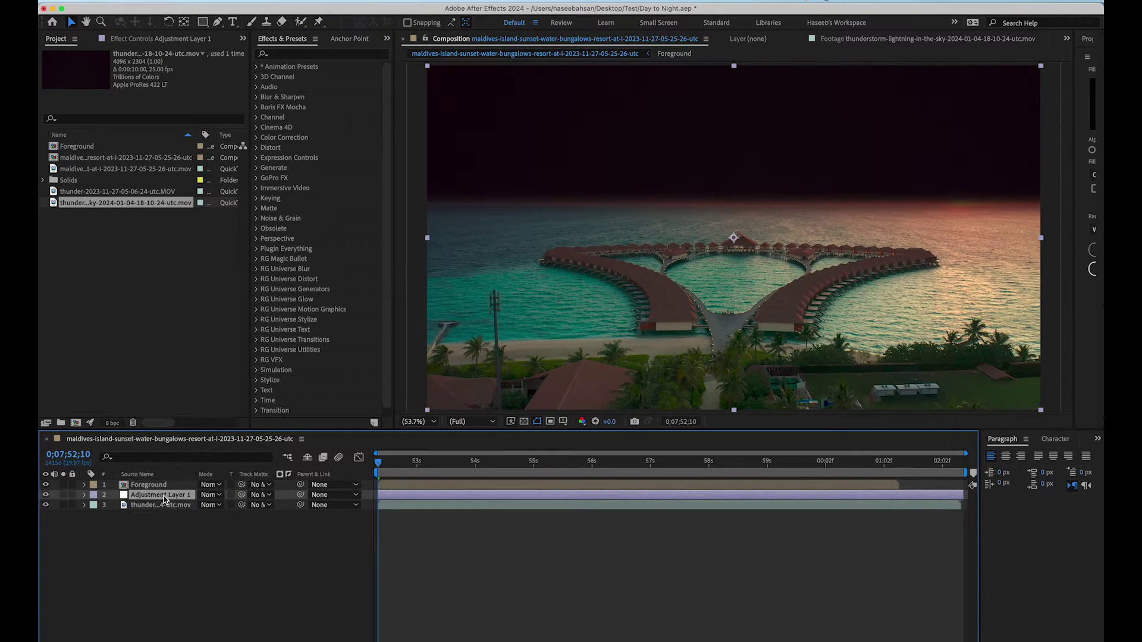
mouse_move(178, 475)
mouse_down()
mouse_move(182, 463)
mouse_move(168, 487)
mouse_up()
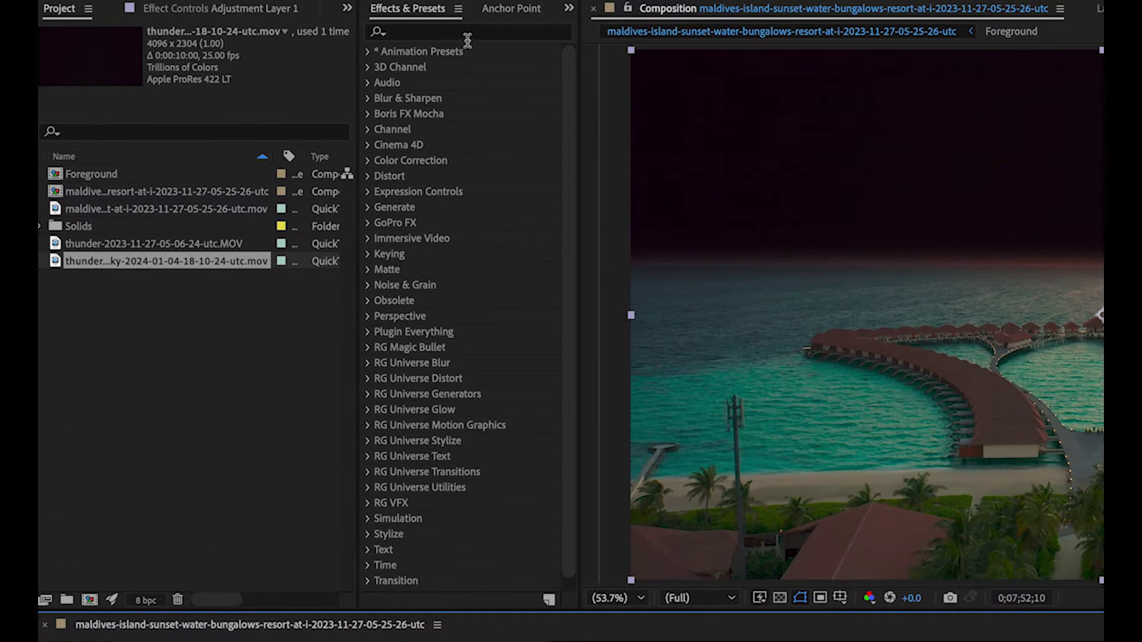
Apply the Lumetri Color effect to the adjustment layer
click(323, 56)
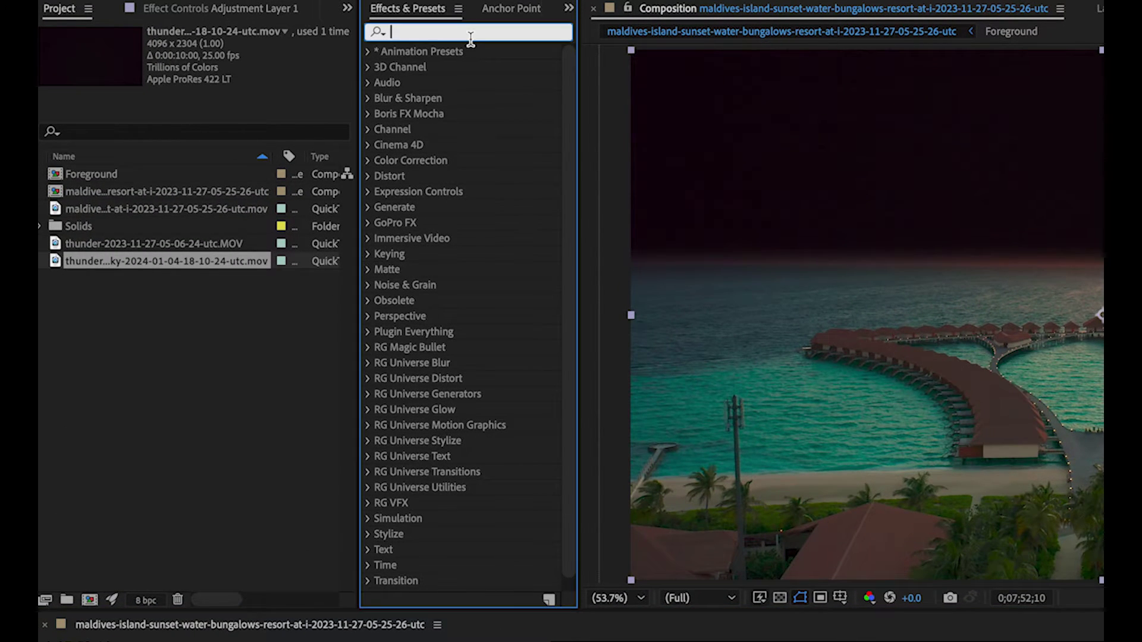
text(lem)
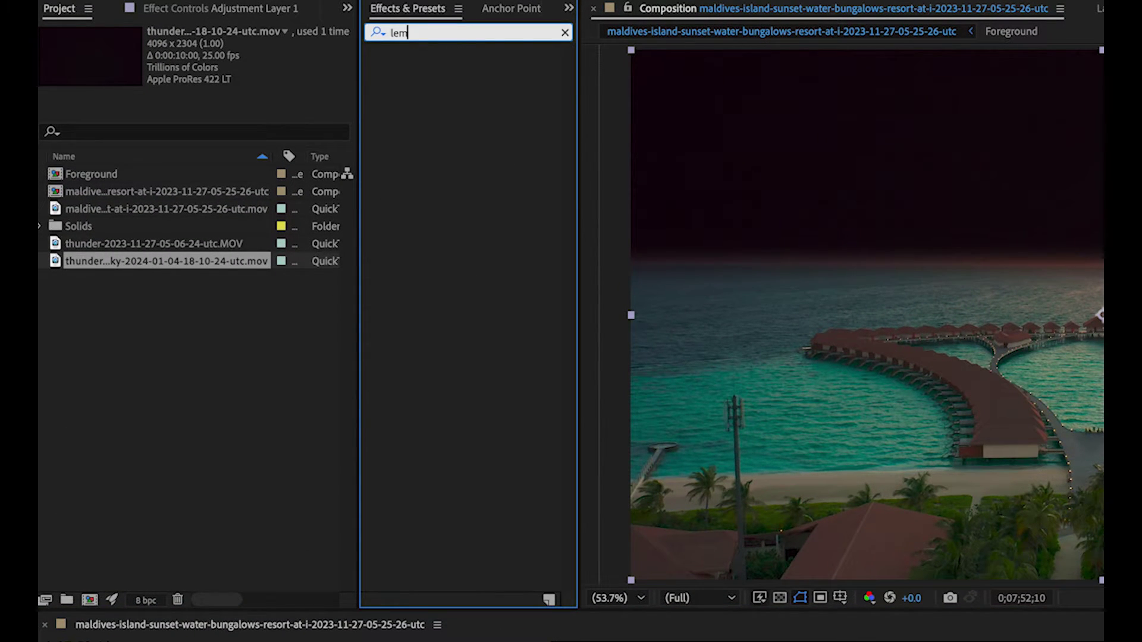
key(BackSpace)
key(BackSpace)
text(umetr)
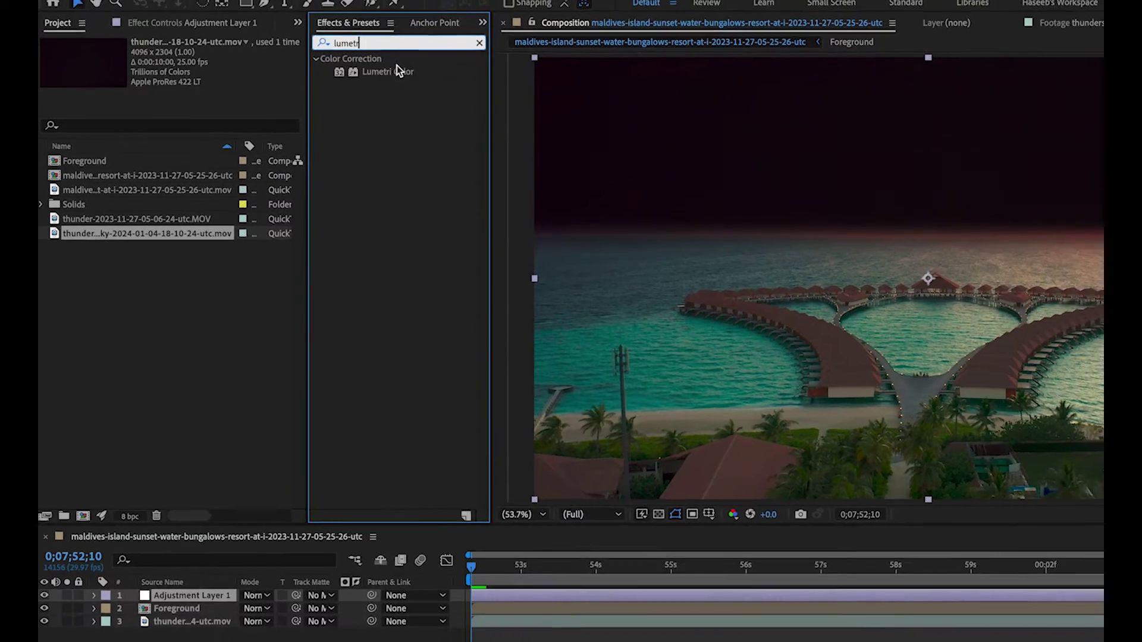
double_click(455, 67)
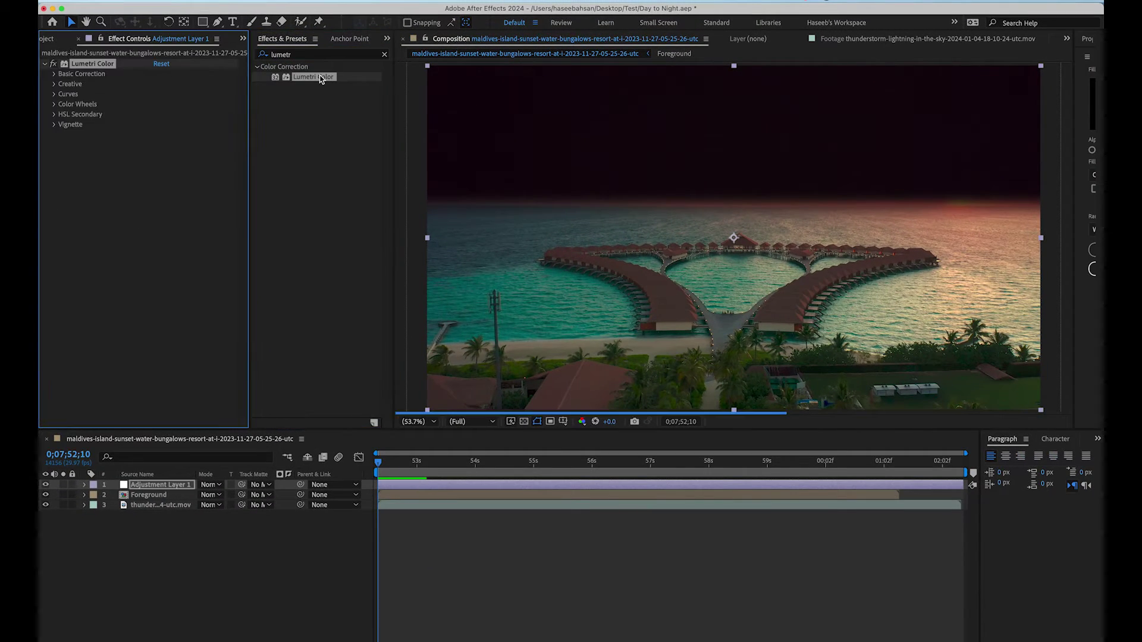
Load the CINECOLOR day-for-night LUT as the Lumetri Creative look
click(55, 86)
click(172, 106)
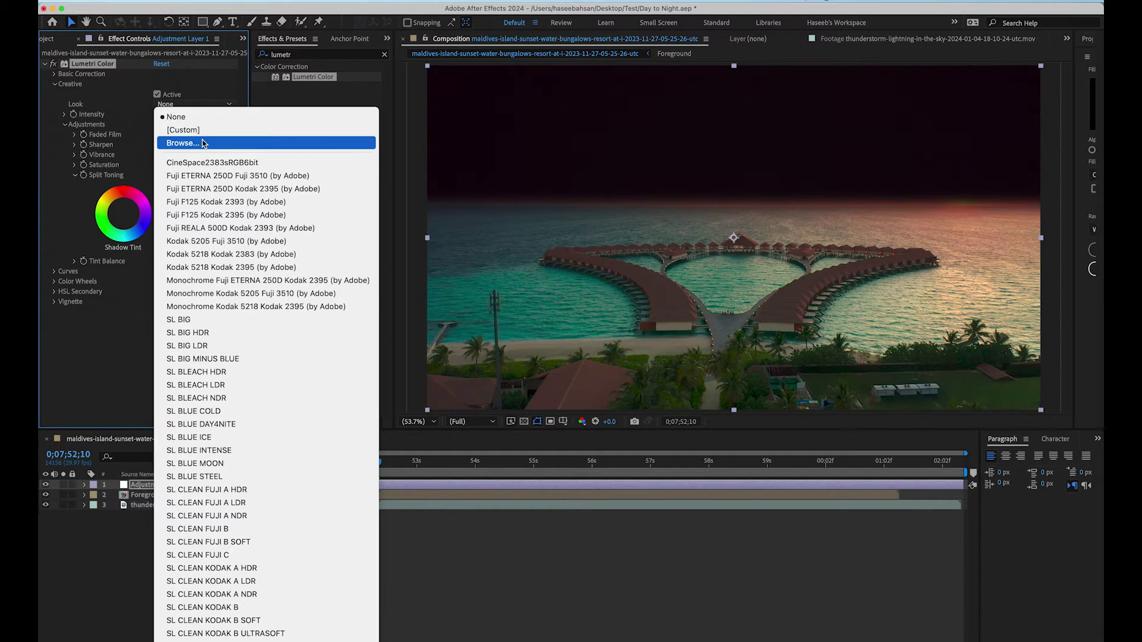
click(203, 144)
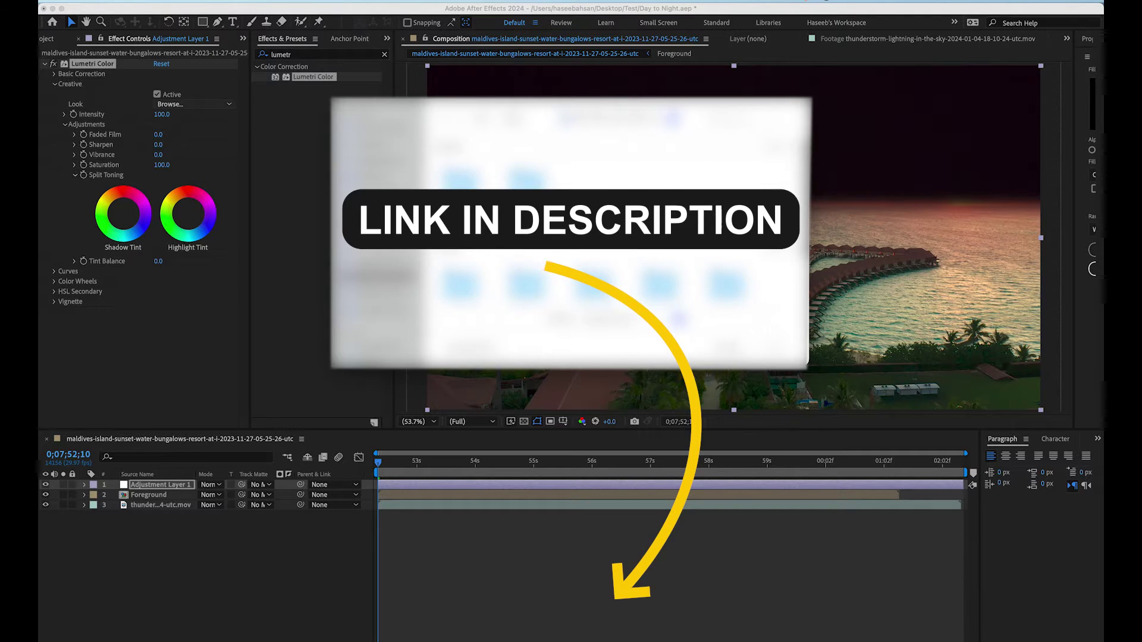
key(Return)
click(403, 455)
drag(402, 456, 438, 456)
click(172, 506)
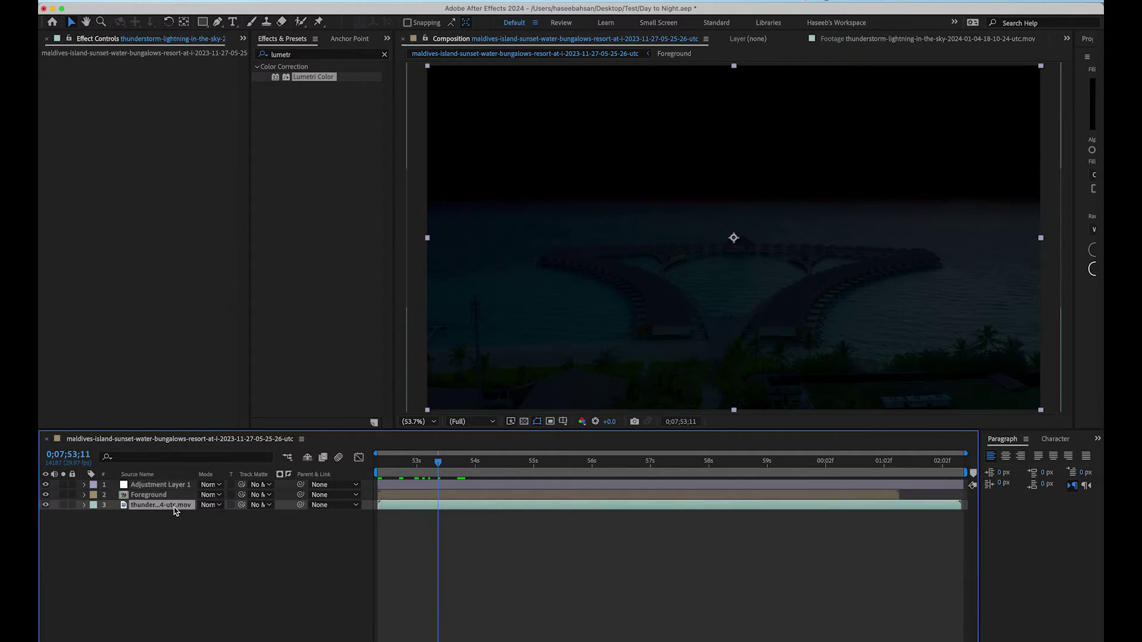
click(242, 39)
Replace the old thunderstorm layer with the thunder-2023 clip as the bottom layer
click(262, 47)
key(space)
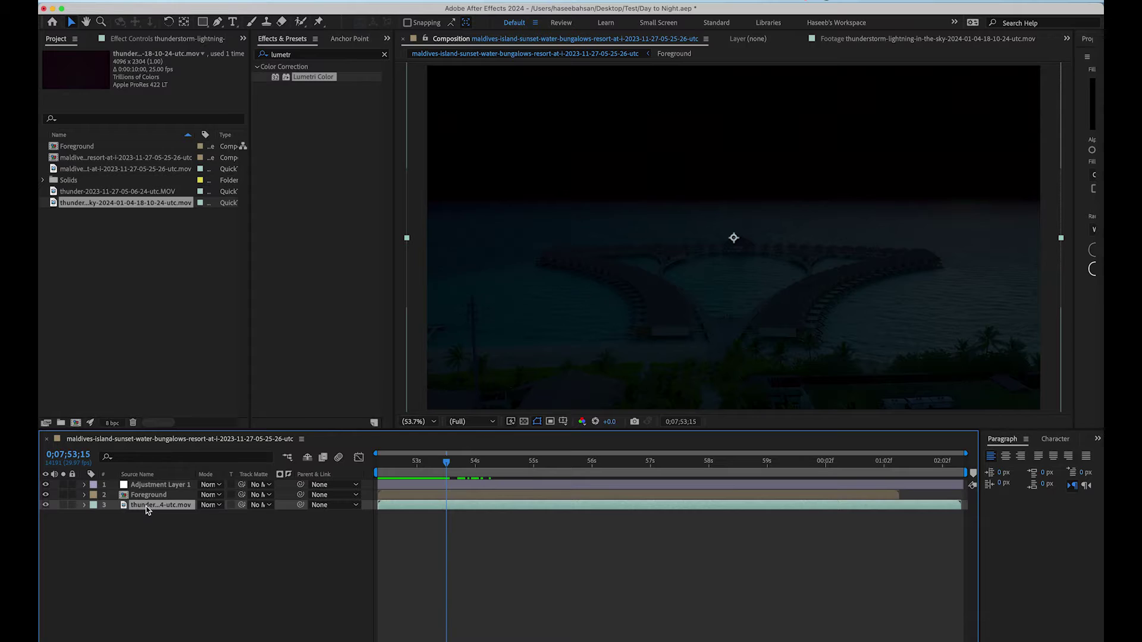
key(Delete)
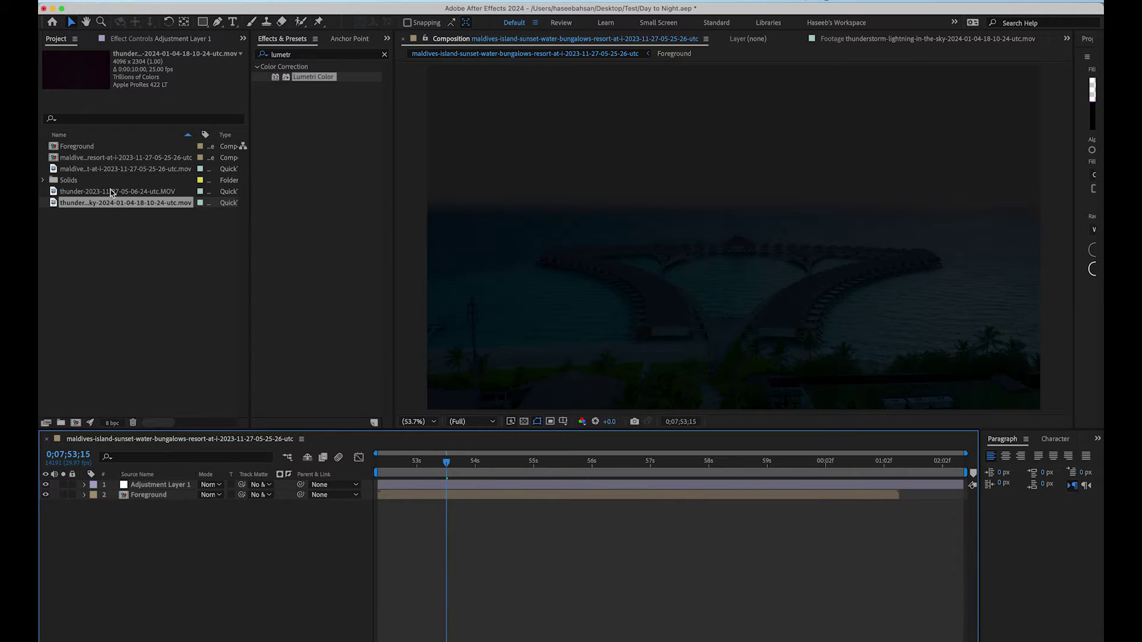
drag(110, 192, 145, 501)
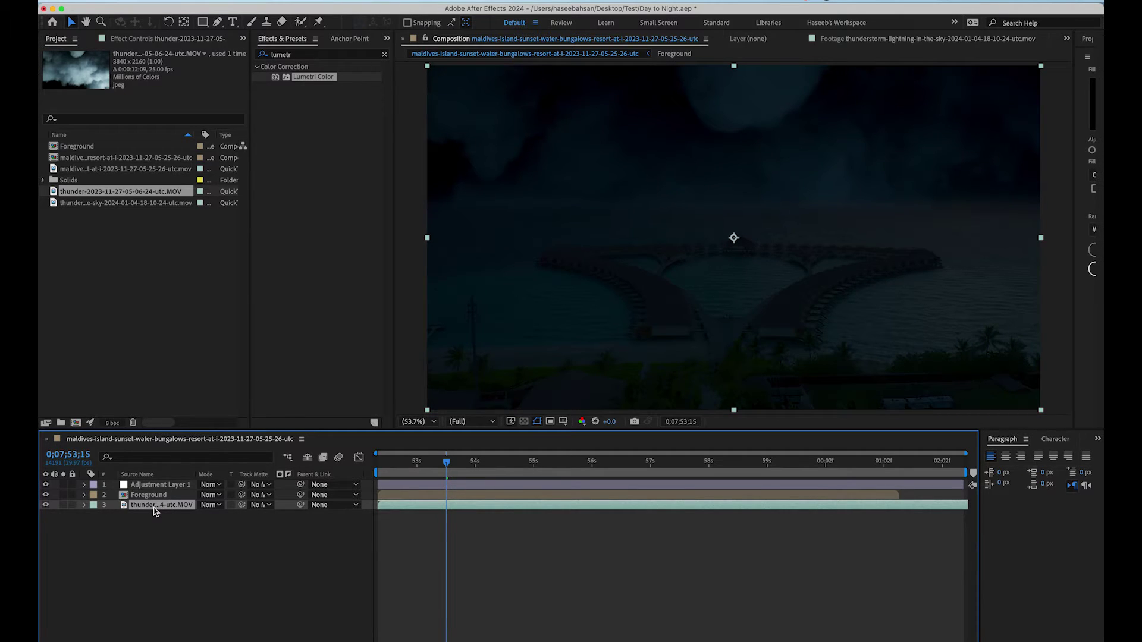
Nudge the thunder-2023 cloud footage higher in the frame and open the Foreground precomp
key(shift+Up)
key(shift+Up)
key(shift+Up)
key(shift+Up)
key(shift+Up)
key(shift+Up)
key(shift+Up)
key(shift+Up)
key(shift+Up)
key(shift+Up)
key(shift+Up)
key(shift+Up)
key(shift+Up)
key(shift+Up)
key(shift+Up)
key(shift+Up)
key(shift+Up)
key(shift+Up)
key(shift+Up)
key(shift+Up)
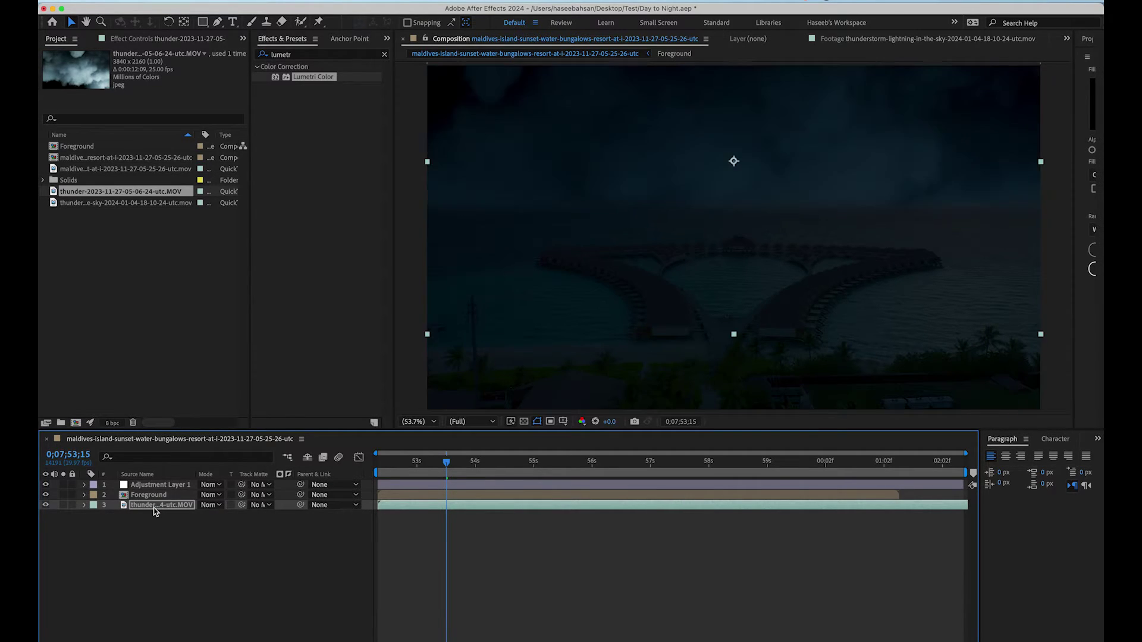
key(shift+Up)
key(shift+Up)
key(shift+Up)
key(shift+Up)
key(shift+Up)
key(shift+Up)
key(shift+Up)
key(shift+Up)
key(shift+Up)
key(shift+Up)
key(shift+Up)
key(shift+Up)
key(shift+Up)
key(shift+Up)
key(shift+Up)
key(shift+Up)
key(shift+Up)
key(shift+Up)
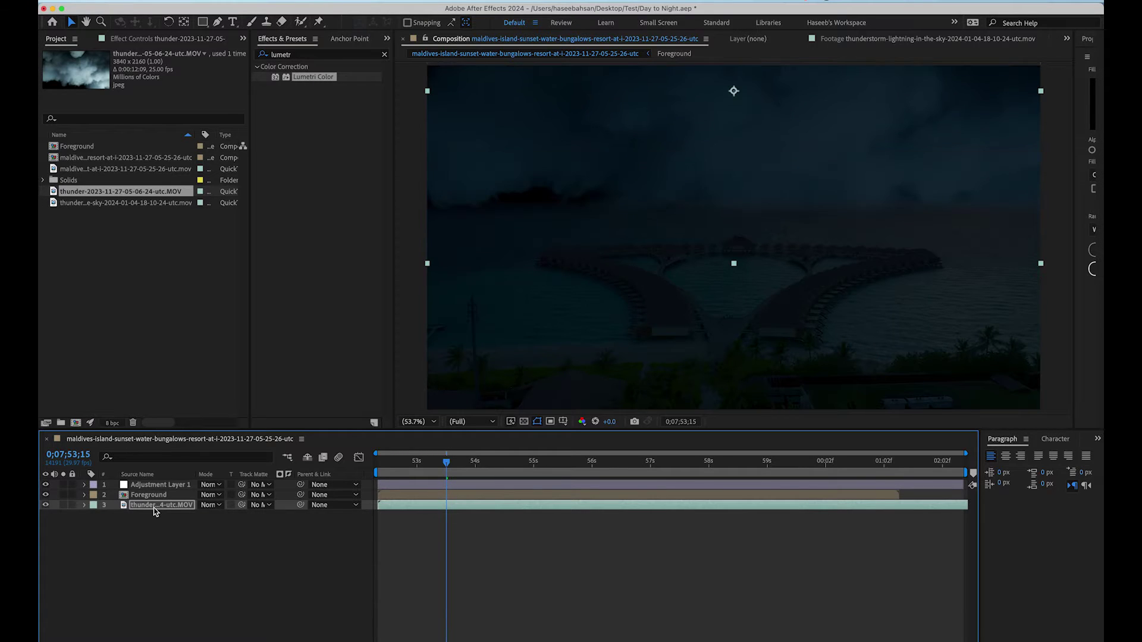
key(shift+Up)
key(shift+Up)
key(shift+Up)
key(shift+Up)
key(shift+Up)
key(shift+Up)
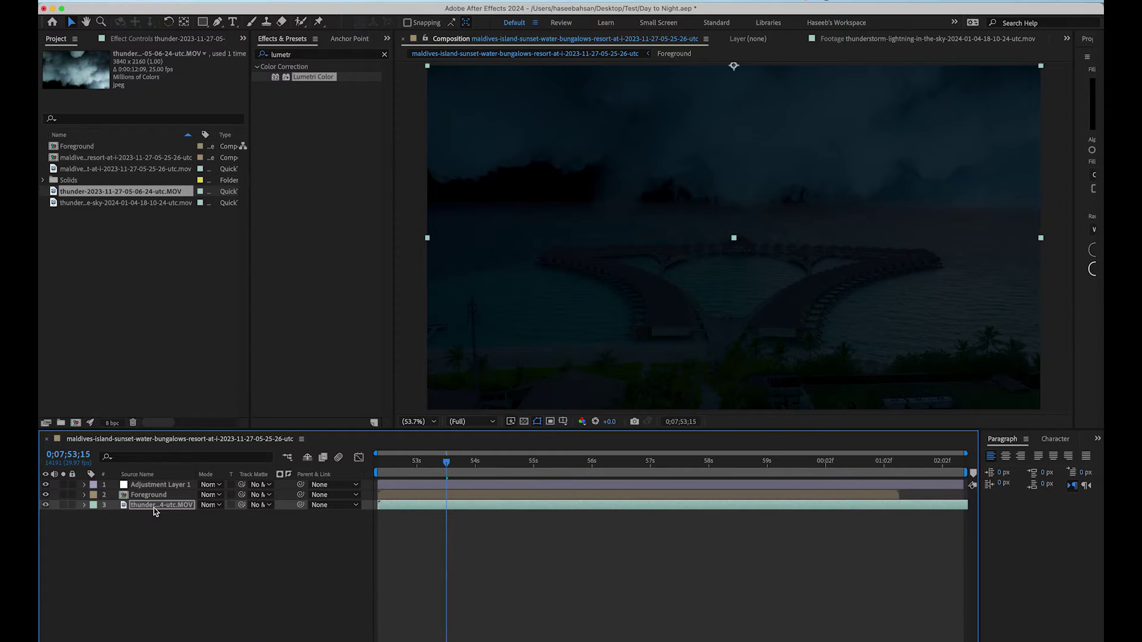
key(shift+Down)
key(shift+Down)
key(shift+Down)
key(shift+Down)
key(shift+Down)
key(shift+Down)
key(shift+Down)
key(shift+Down)
key(shift+Down)
key(shift+Down)
key(shift+Down)
key(shift+Down)
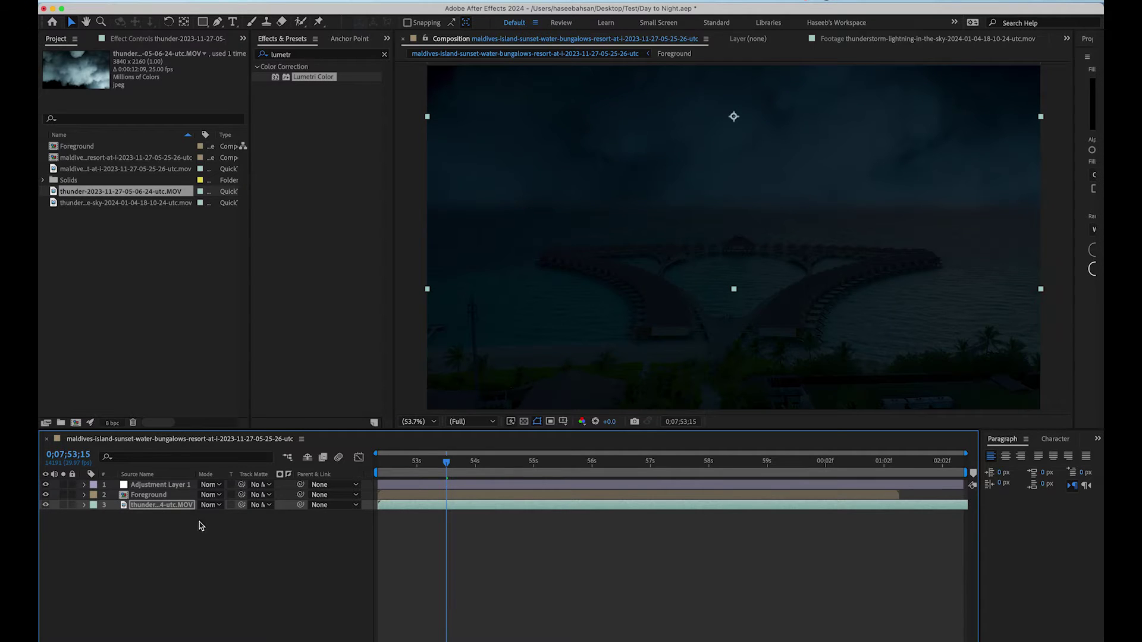
drag(455, 463, 380, 463)
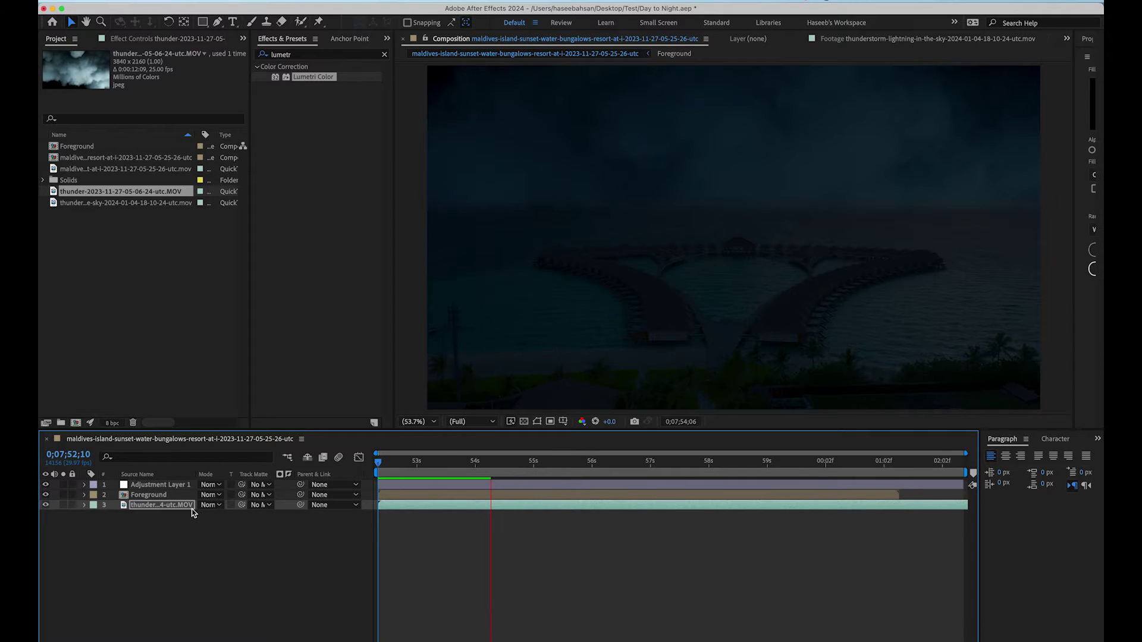
double_click(176, 495)
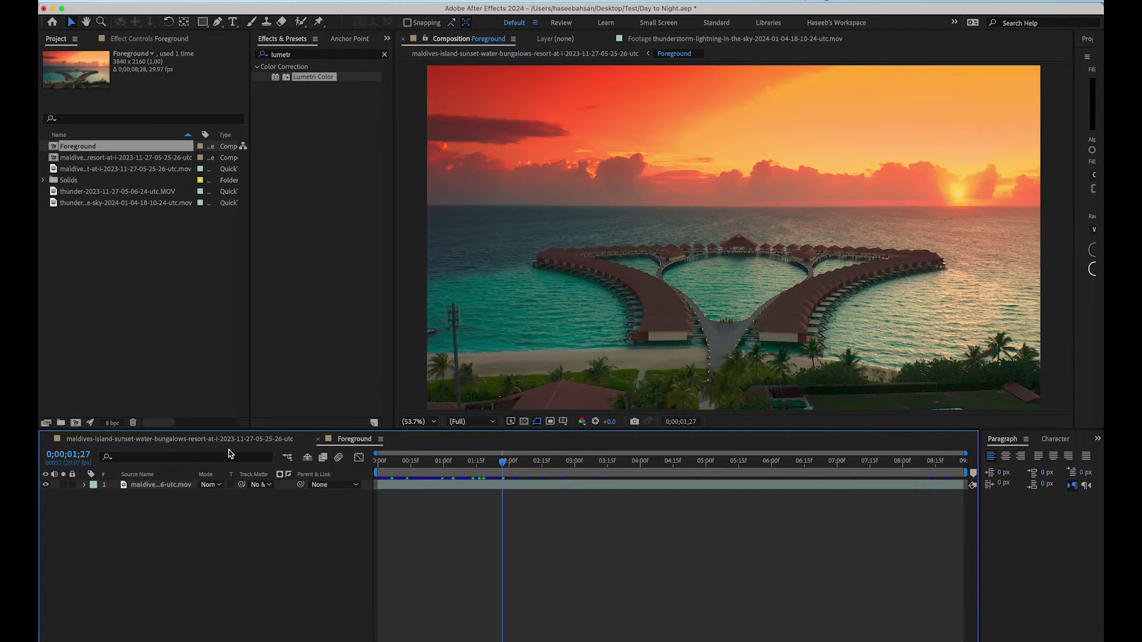
Back in the main comp, give Foreground Lumetri Color with Temperature -10.0 and Tint -2.0
click(242, 444)
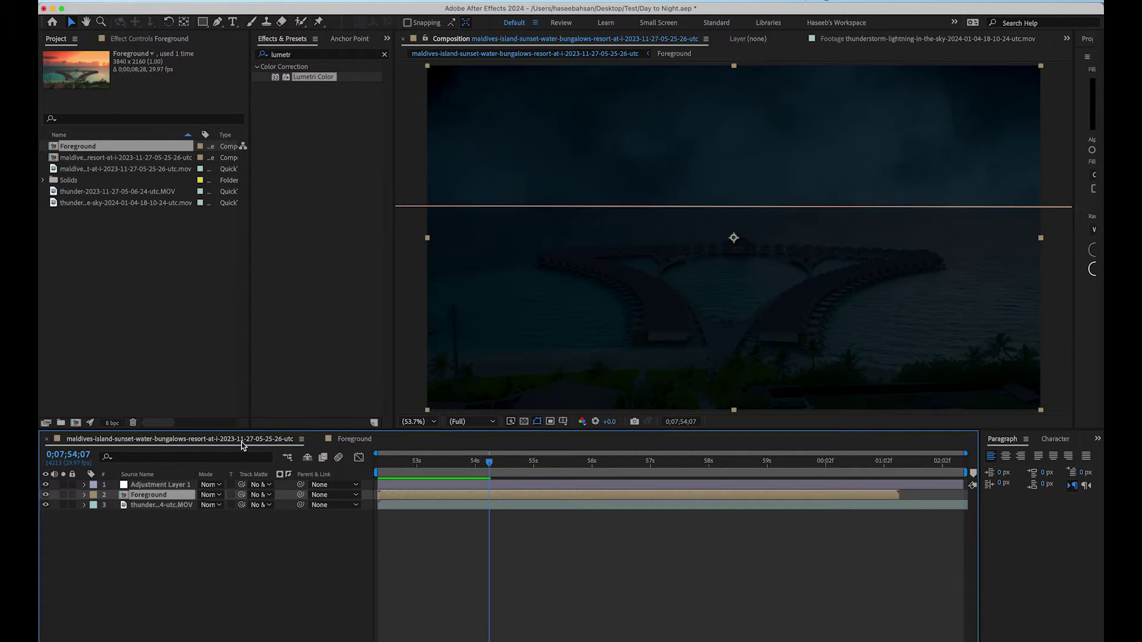
double_click(314, 77)
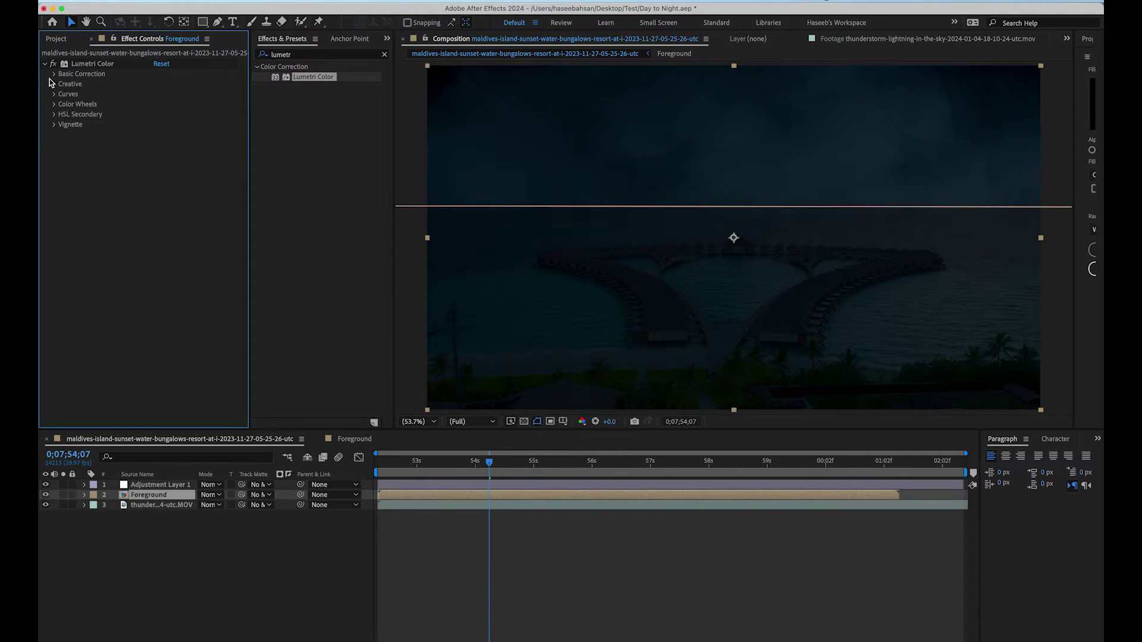
click(55, 75)
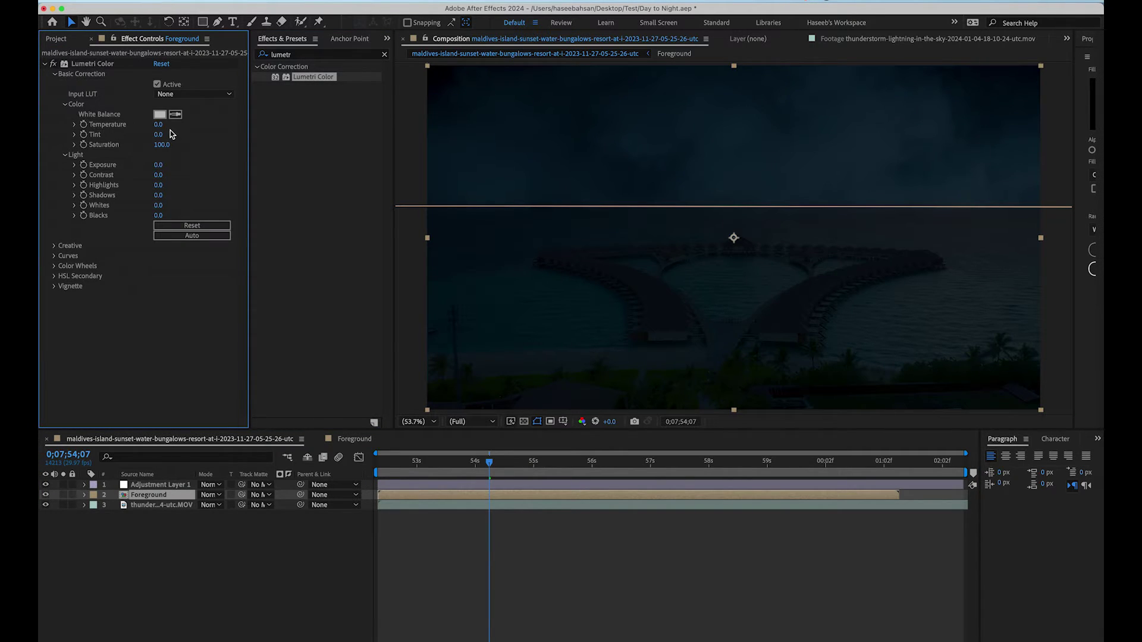
drag(159, 126, 153, 128)
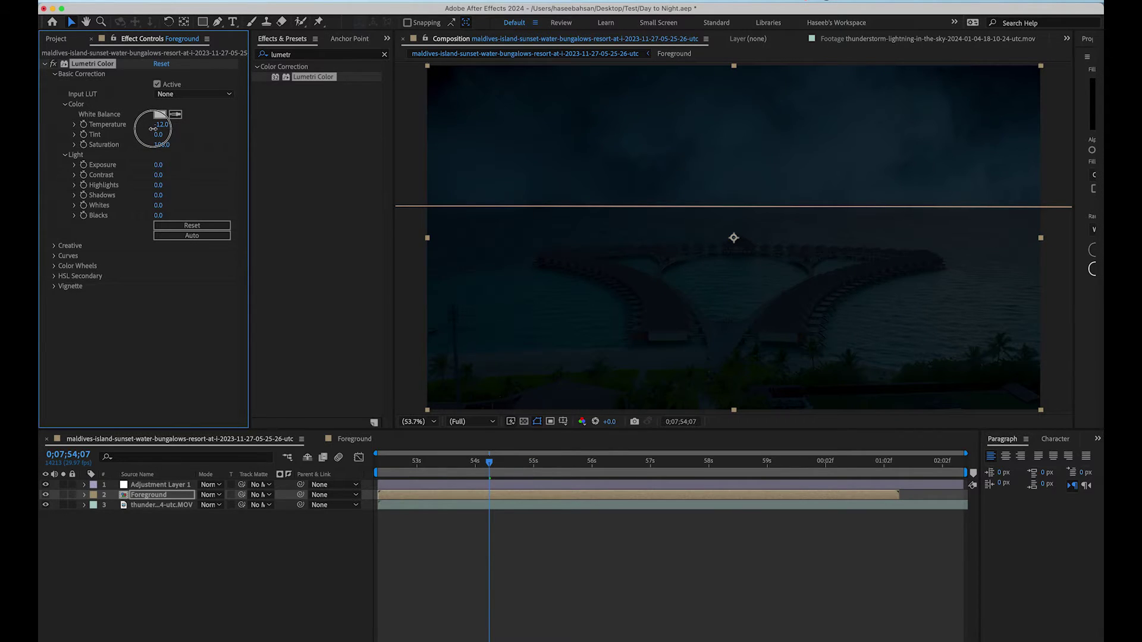
drag(155, 131, 156, 133)
mouse_move(158, 135)
mouse_down()
mouse_move(144, 133)
mouse_move(159, 135)
mouse_up()
Grade the thunder cloud layer with Lumetri Exposure -0.7, Contrast -13.0, Highlights 29.0, then preview
click(166, 504)
double_click(314, 77)
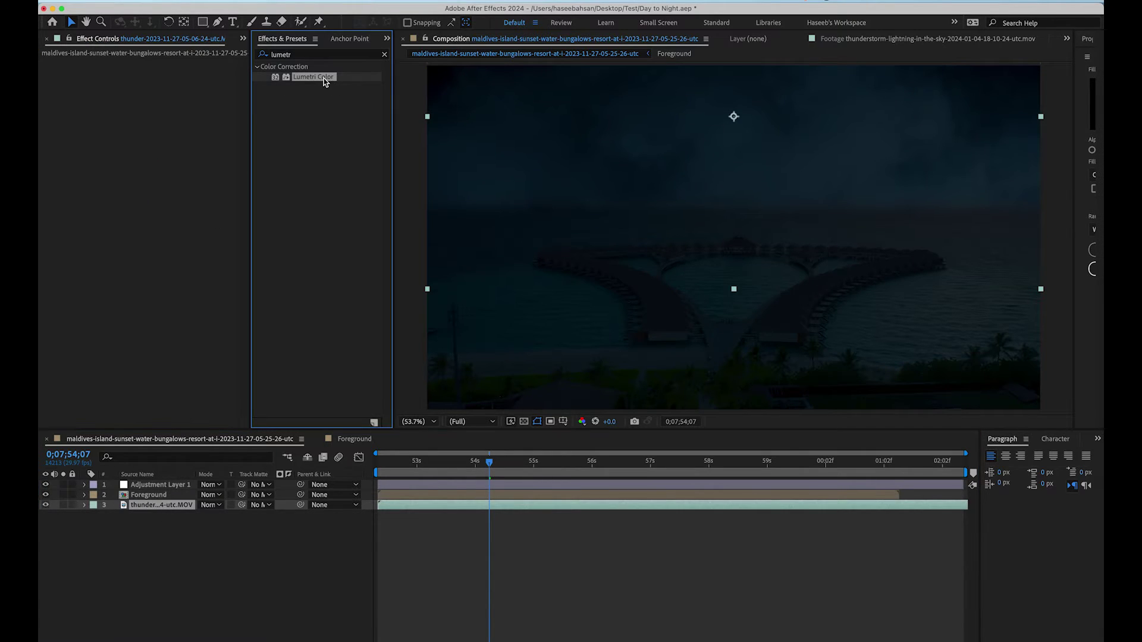
click(54, 73)
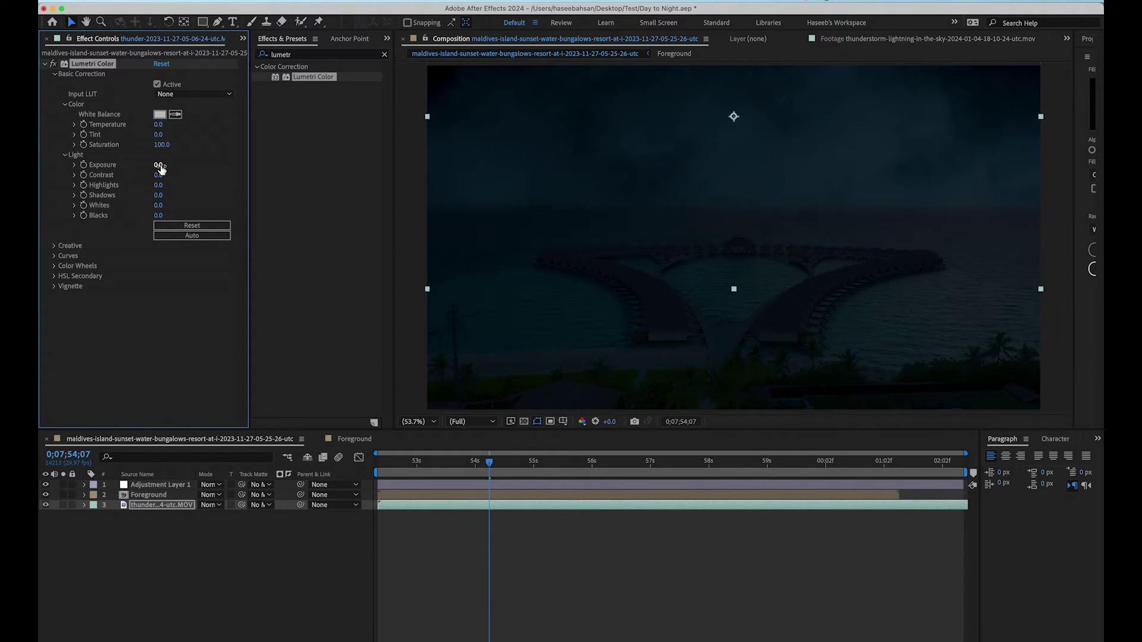
drag(160, 166, 157, 166)
mouse_move(159, 186)
mouse_down()
mouse_move(182, 189)
mouse_move(120, 185)
mouse_move(150, 178)
mouse_up()
drag(489, 462, 347, 438)
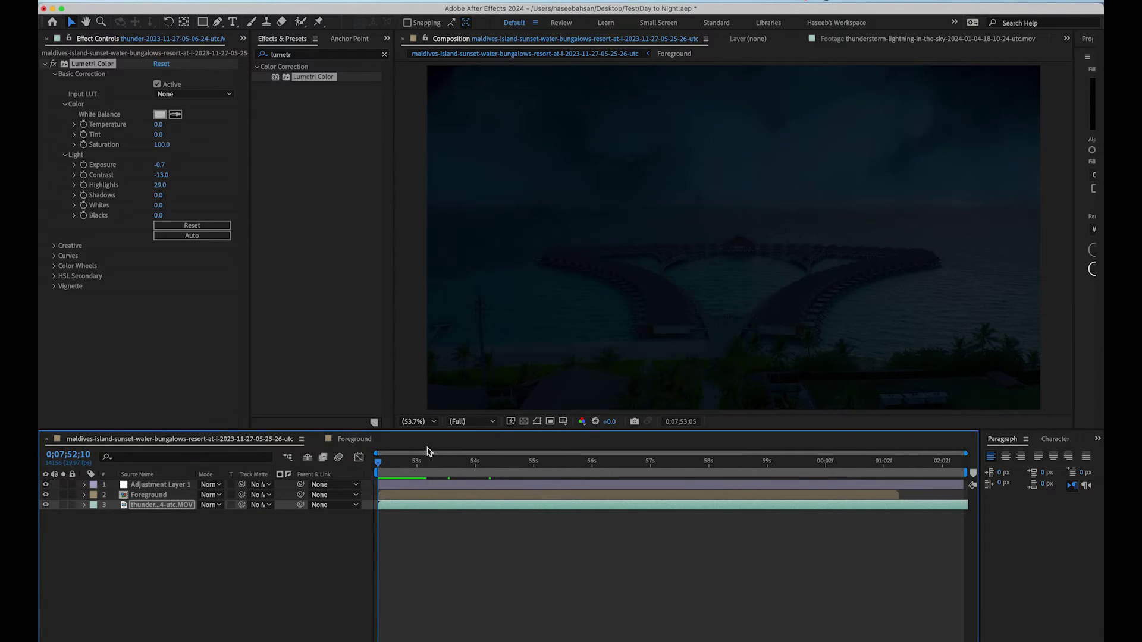
key(space)
Drag the two bottom corners of the Foreground layer's Mask 1 slightly lower
click(160, 496)
click(158, 496)
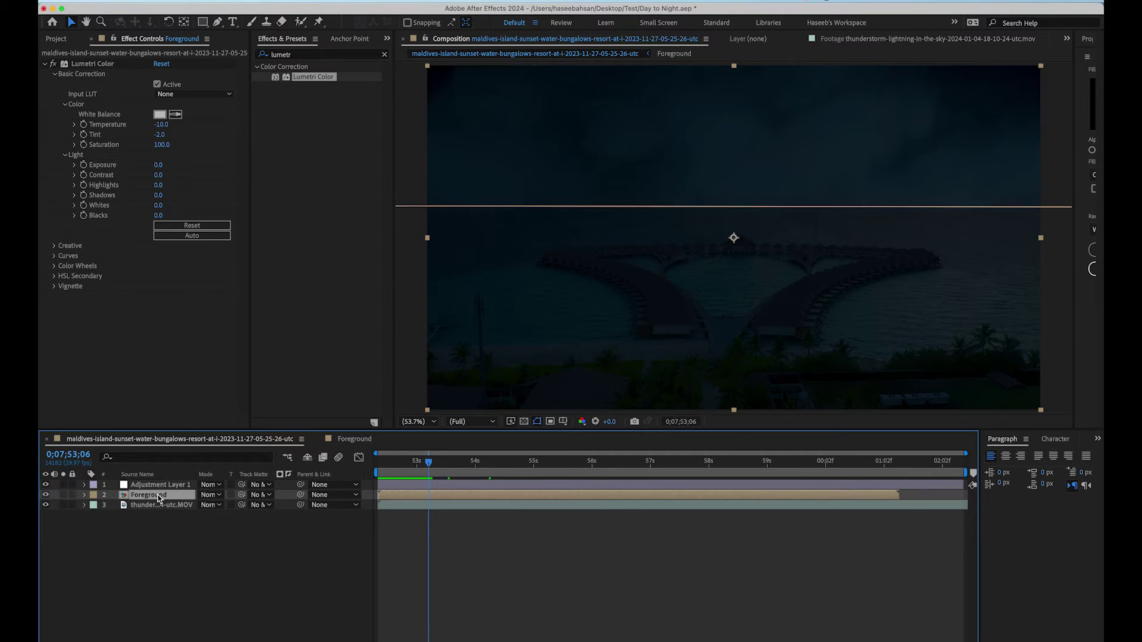
key(m)
key(m)
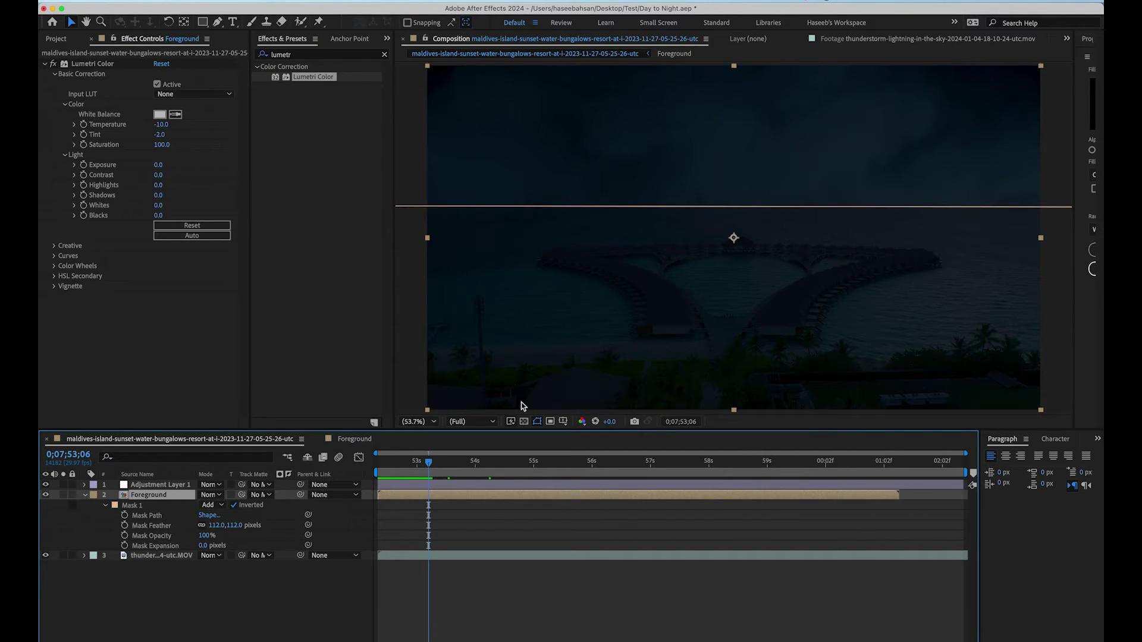
scroll(663, 214, down, 3)
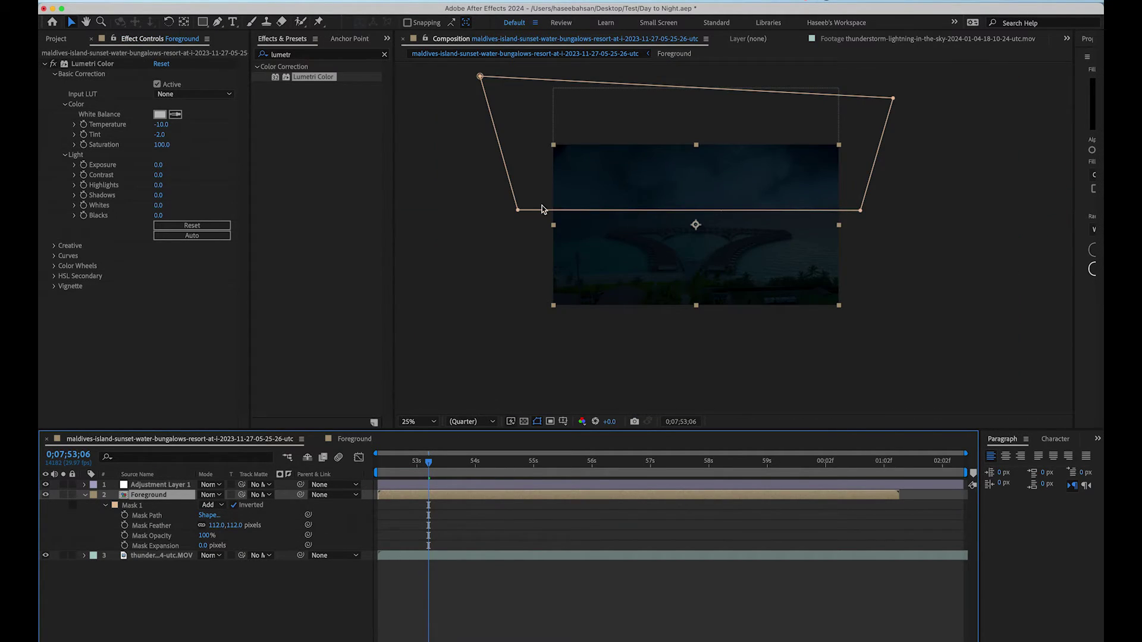
click(517, 210)
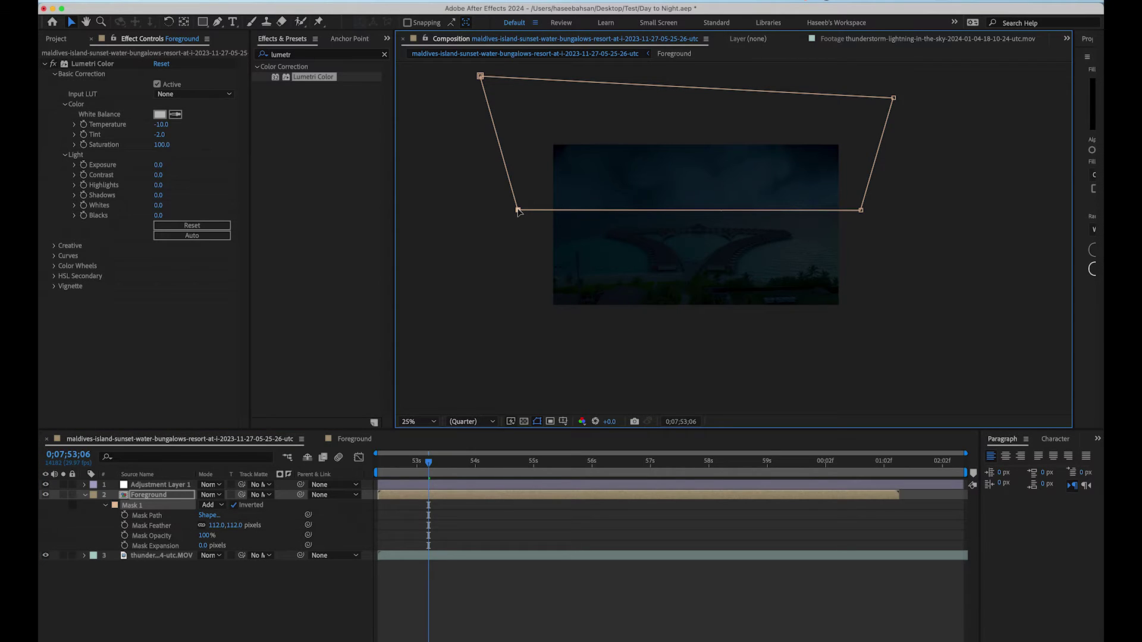
drag(517, 211, 518, 212)
drag(861, 211, 862, 208)
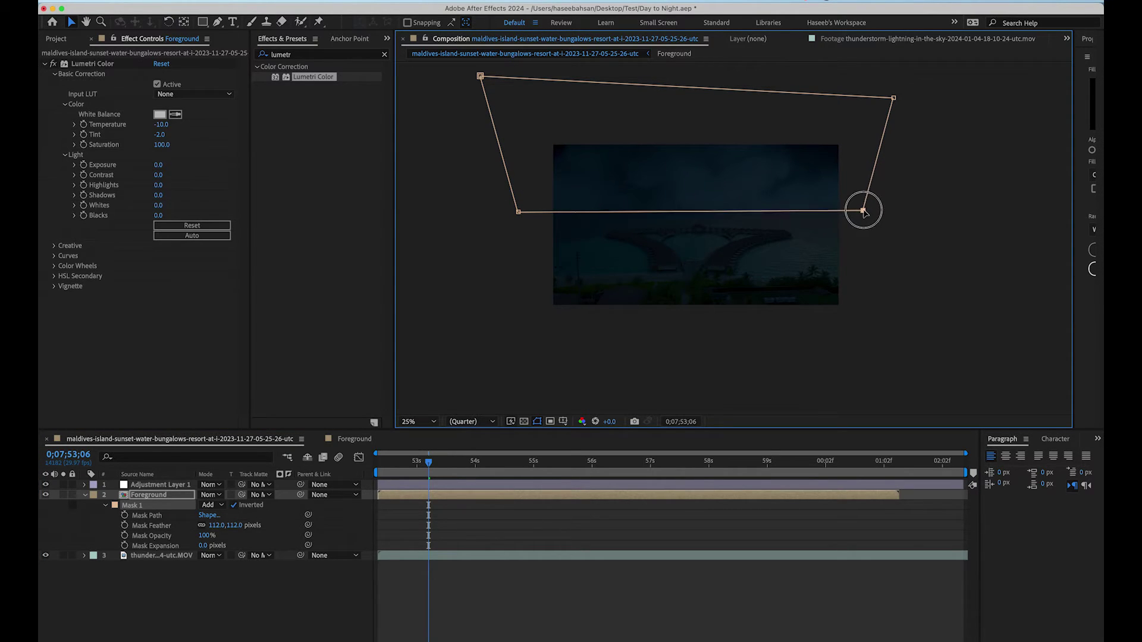
key(shift+slash)
click(619, 530)
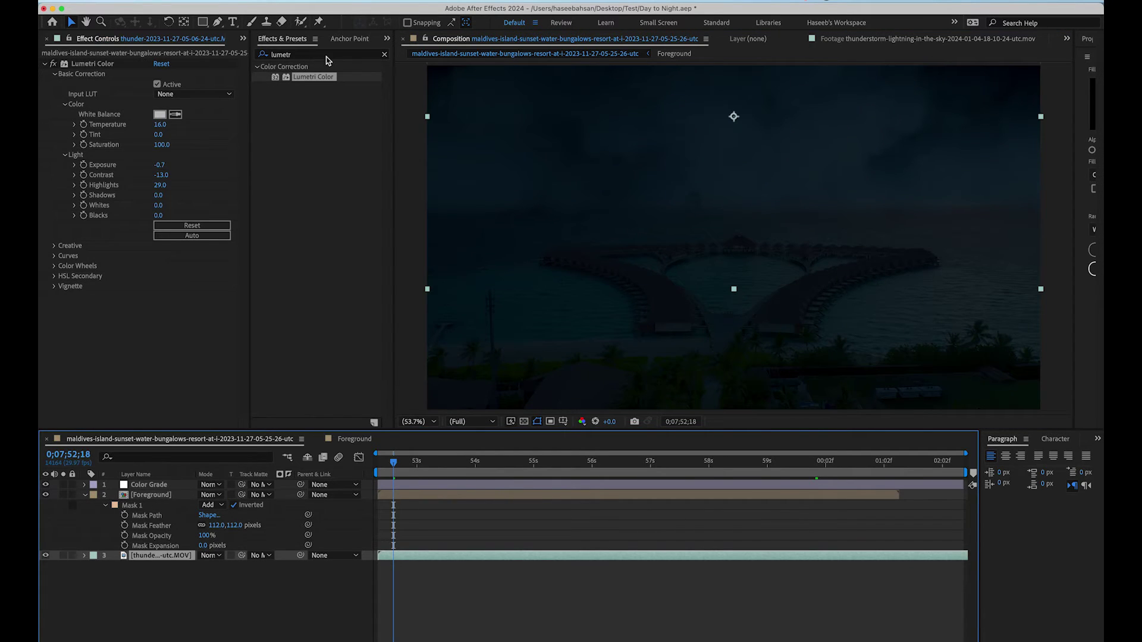
Search effects for 'blur' and add Camera Lens Blur to the thunderstorm sky footage
double_click(326, 54)
text(blur)
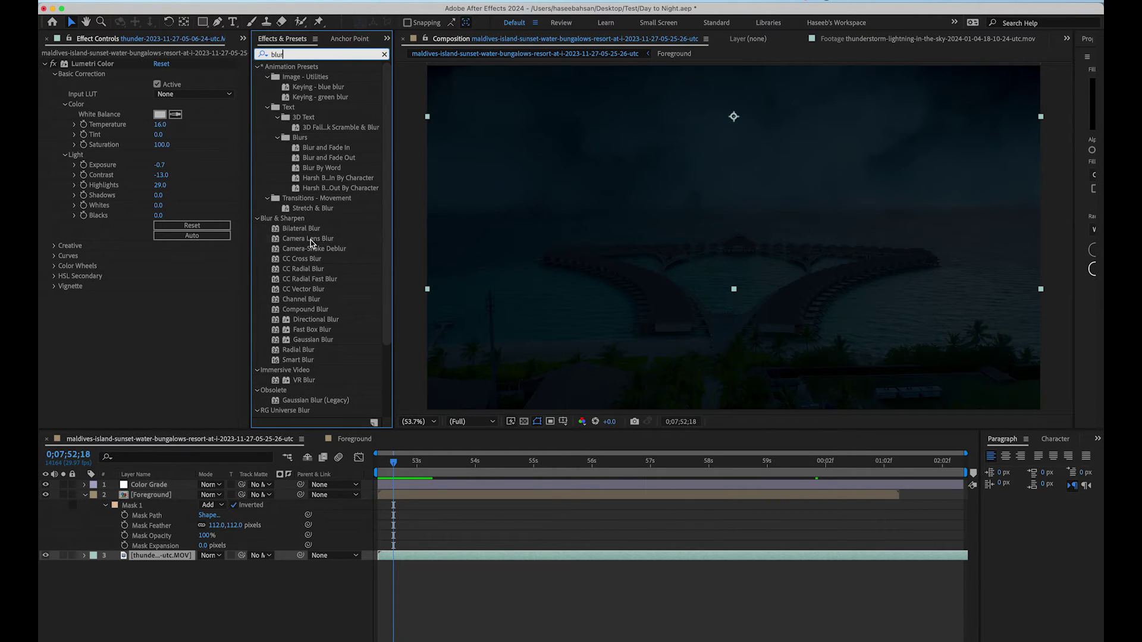
drag(309, 239, 314, 246)
drag(157, 120, 155, 122)
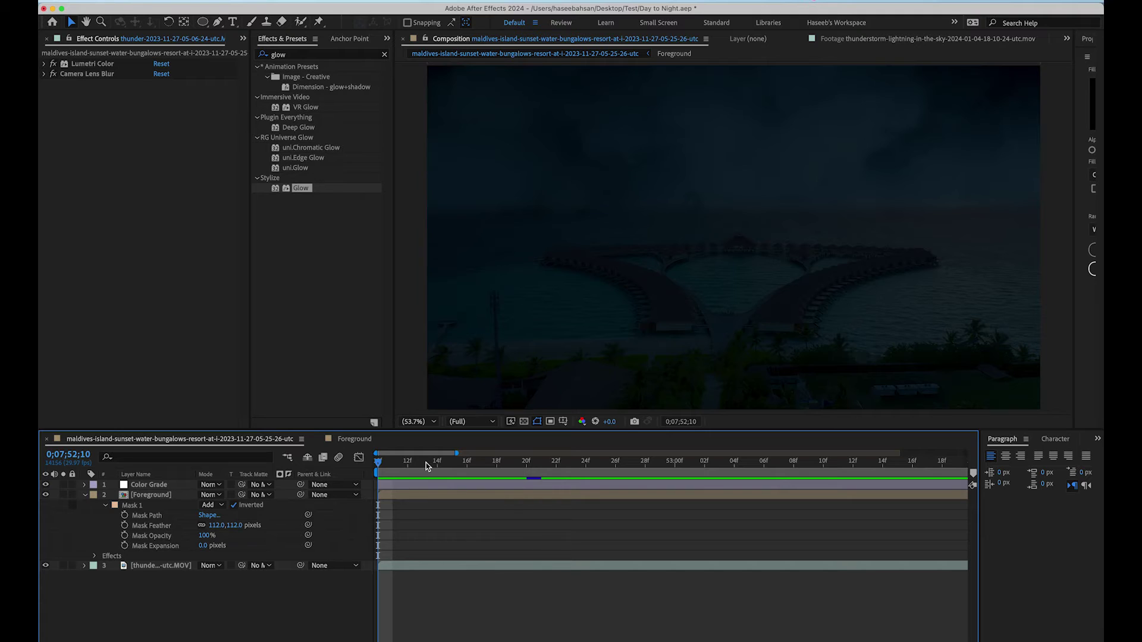
drag(377, 462, 407, 462)
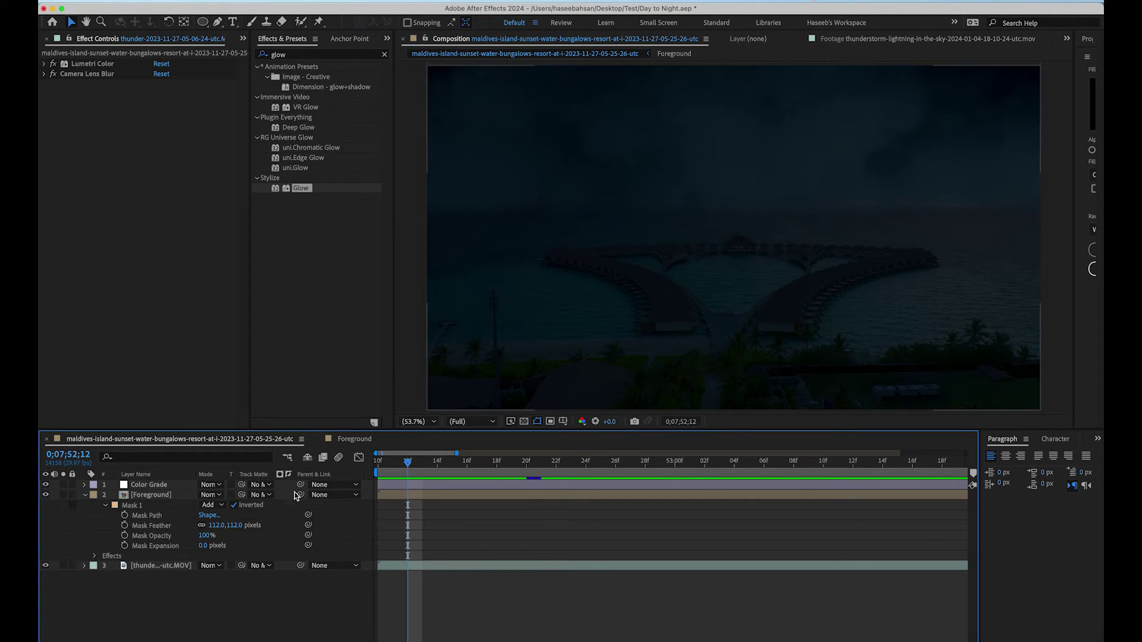
Start a new solid layer from the timeline's New menu
right_click(350, 587)
mouse_move(452, 497)
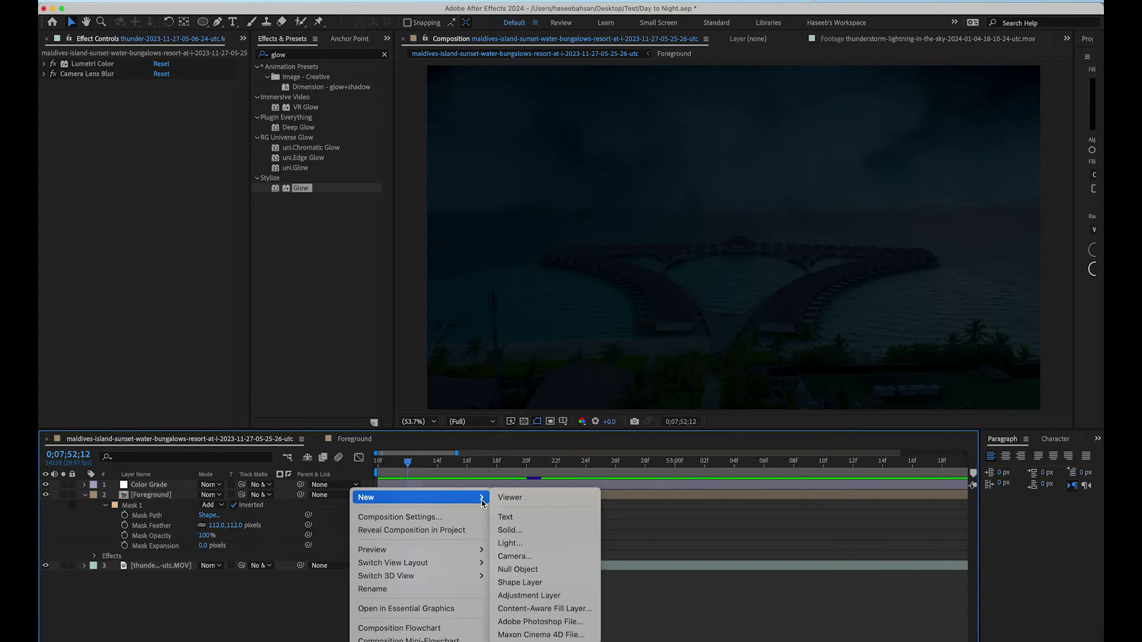
click(534, 532)
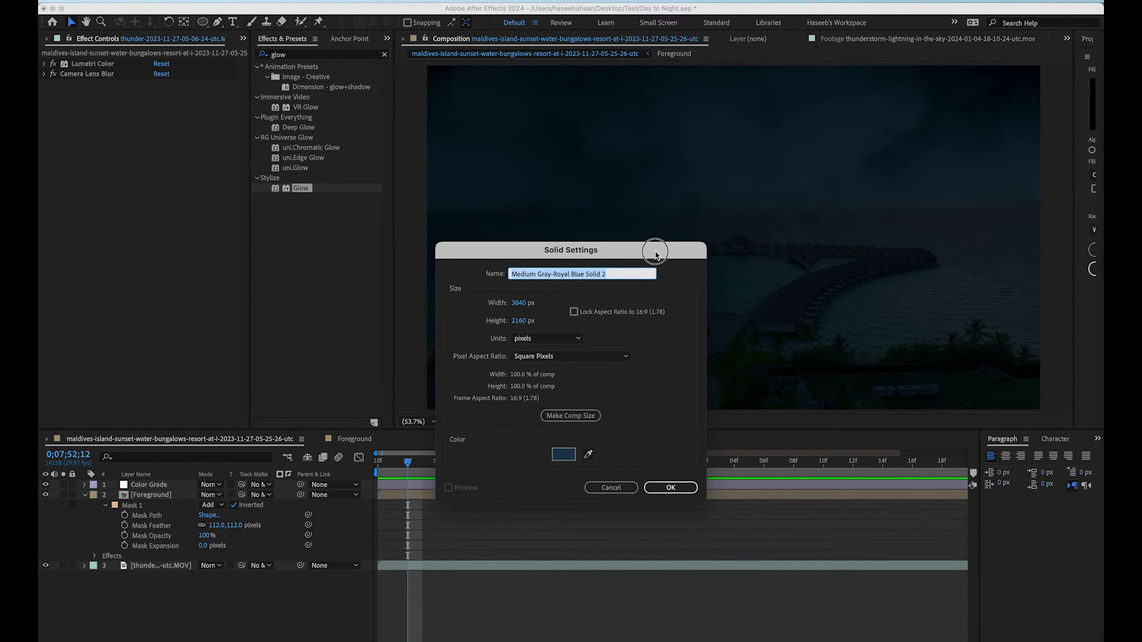
drag(656, 255, 674, 305)
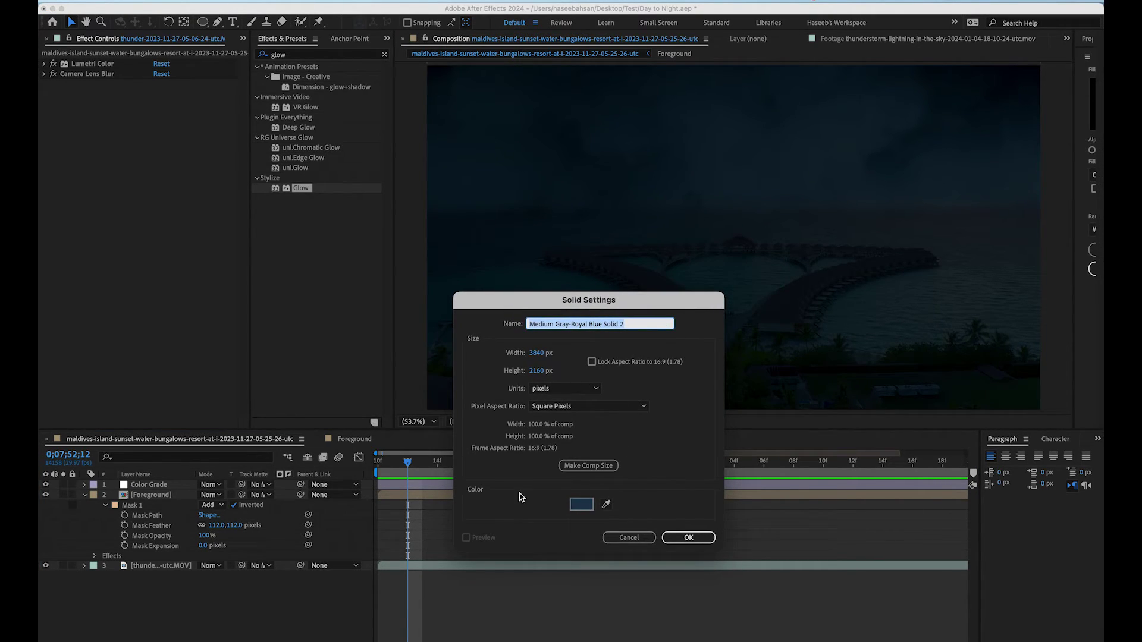
Sample a dark blue from the night sky and brighten it to 162E40
click(608, 505)
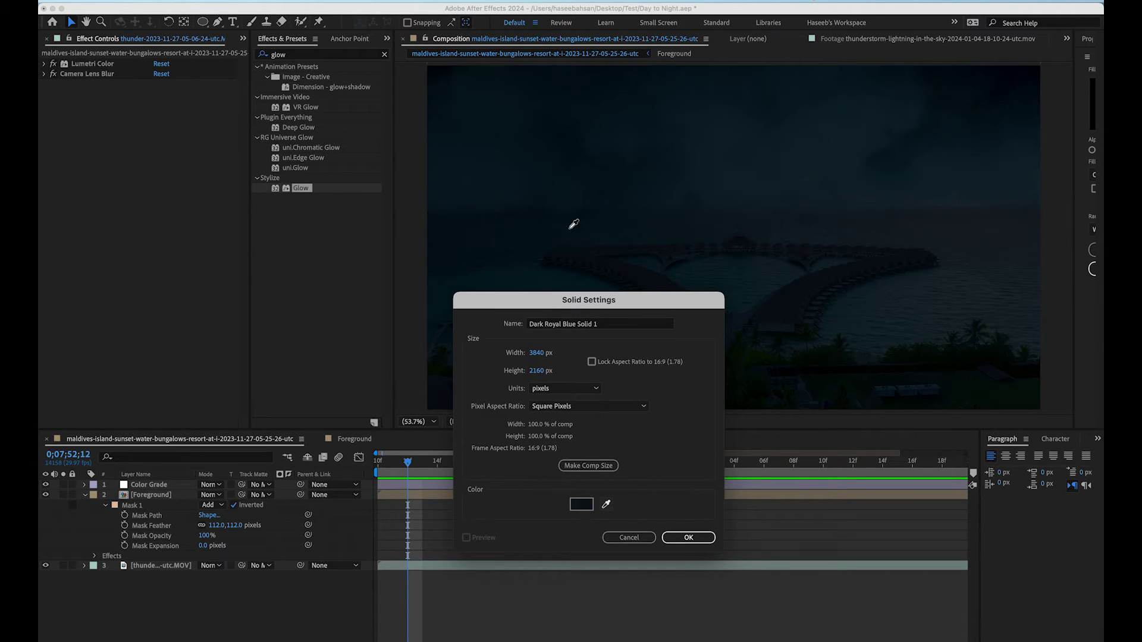
click(507, 187)
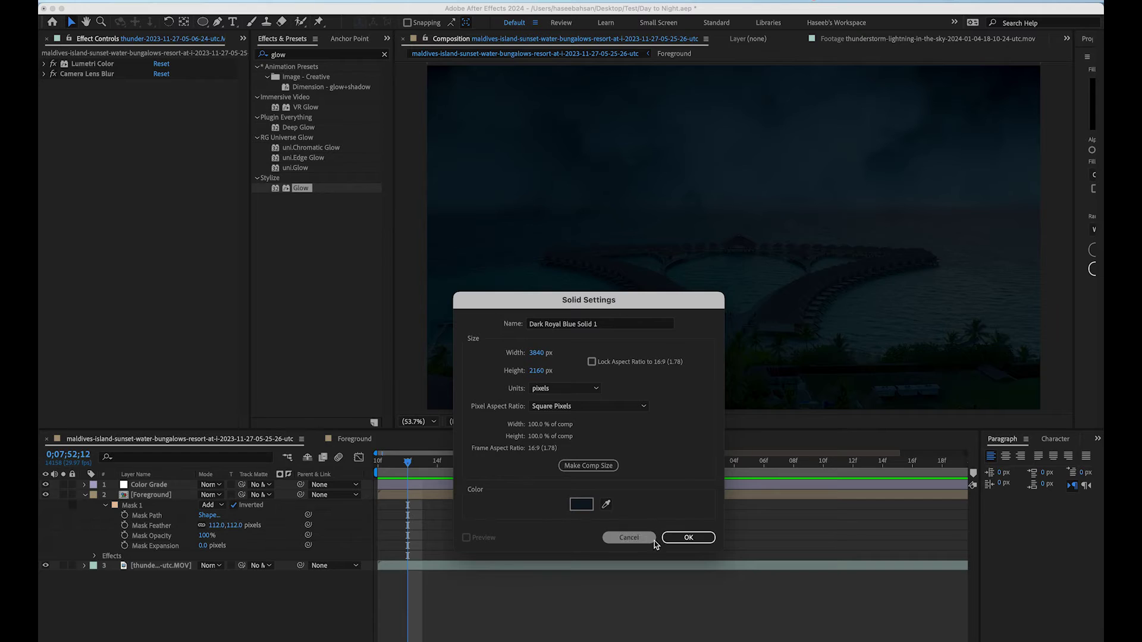
click(583, 505)
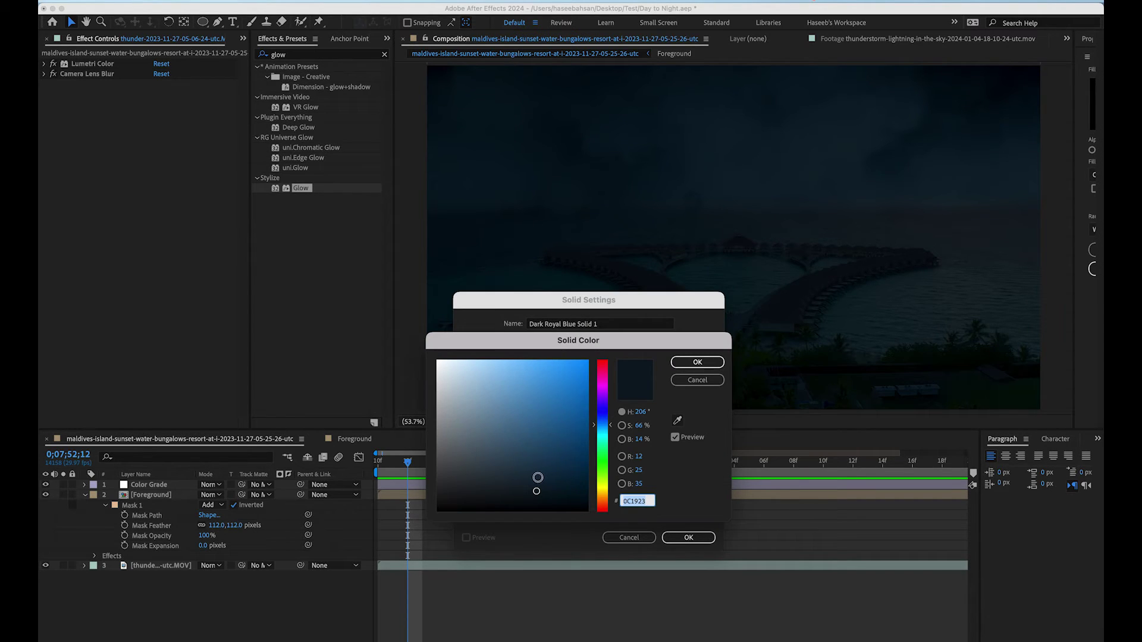
click(537, 473)
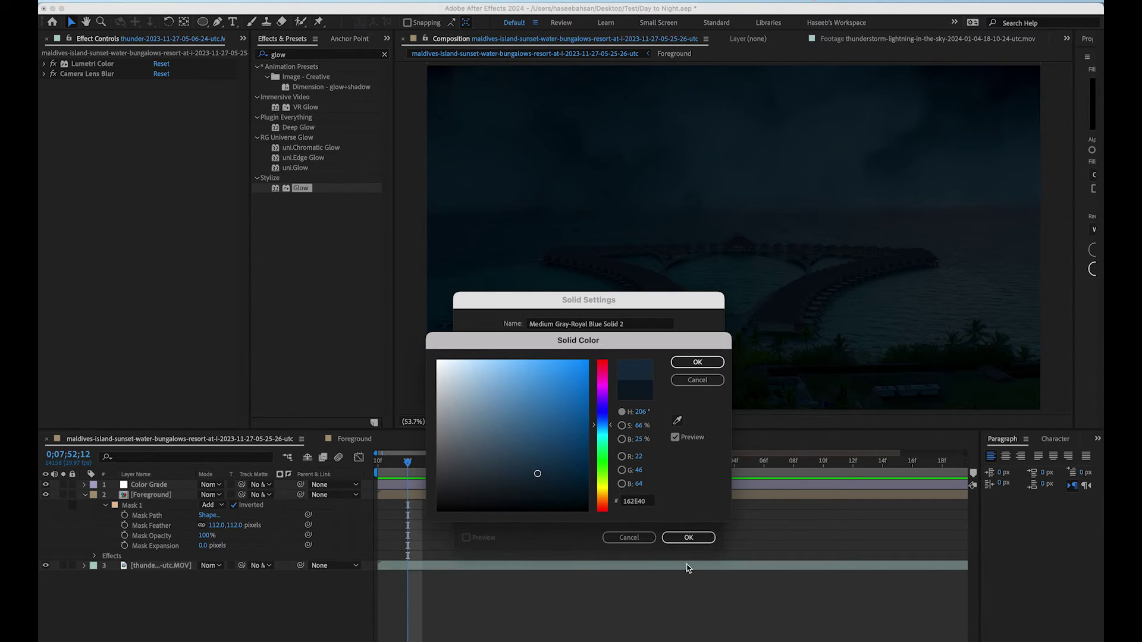
click(708, 364)
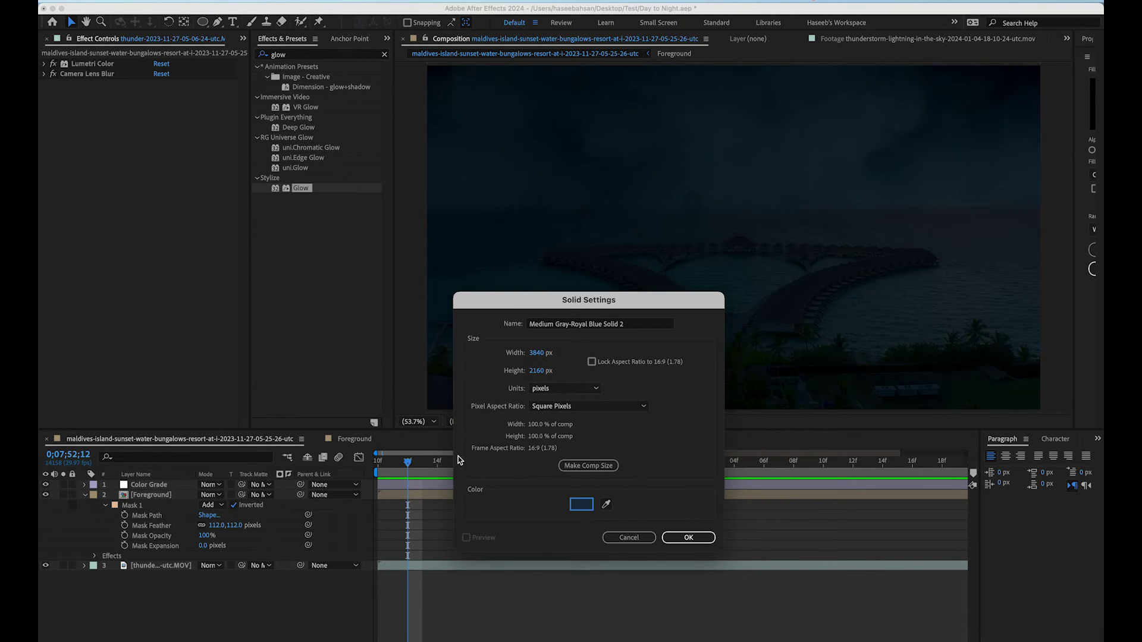
Create the dark blue solid, lower its opacity to 10%, and blend it in Screen mode
click(690, 538)
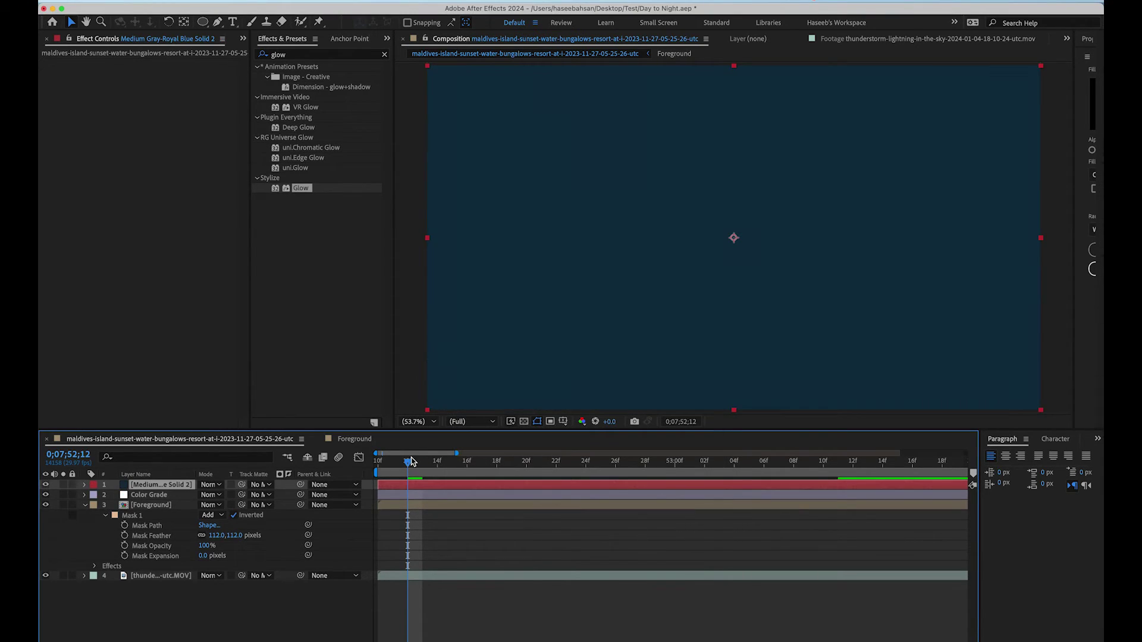
key(t)
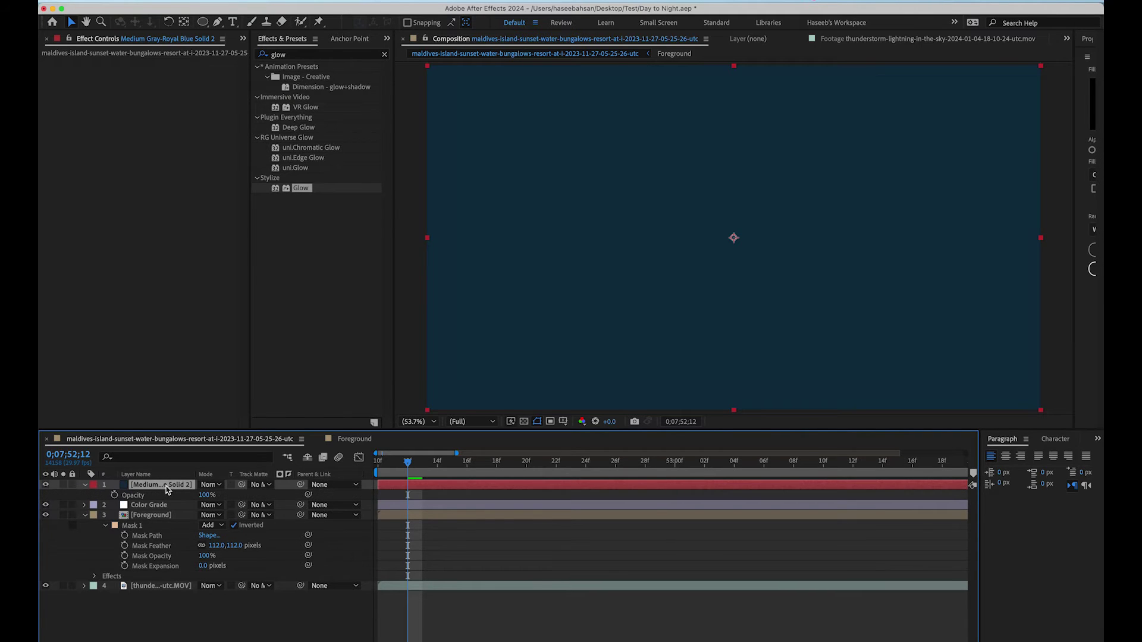
drag(202, 497, 152, 501)
click(214, 487)
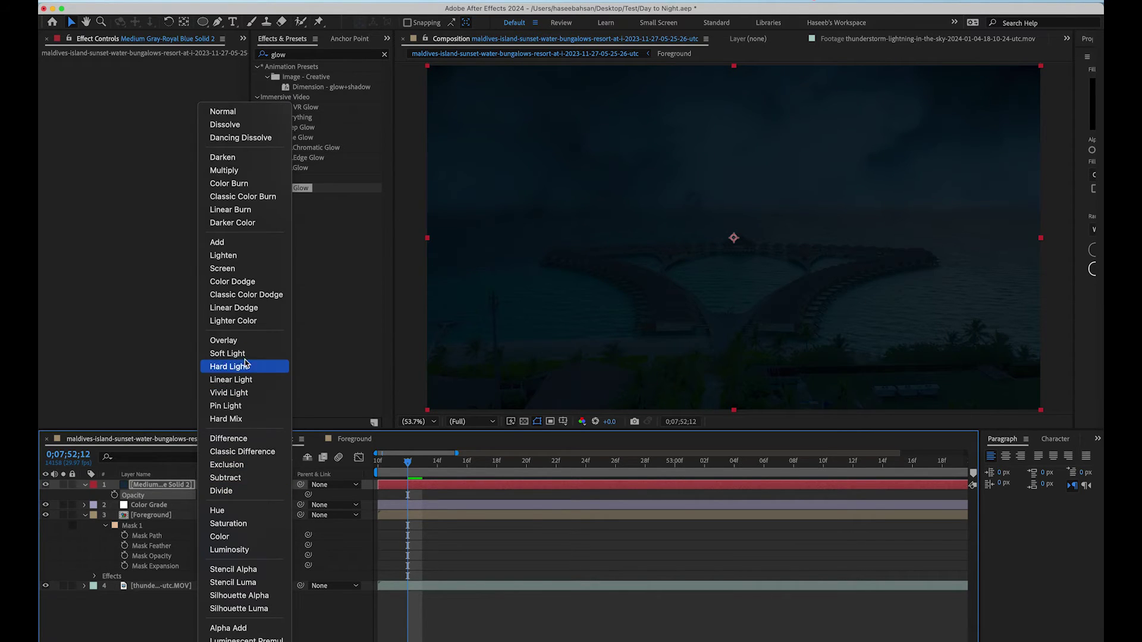
click(258, 271)
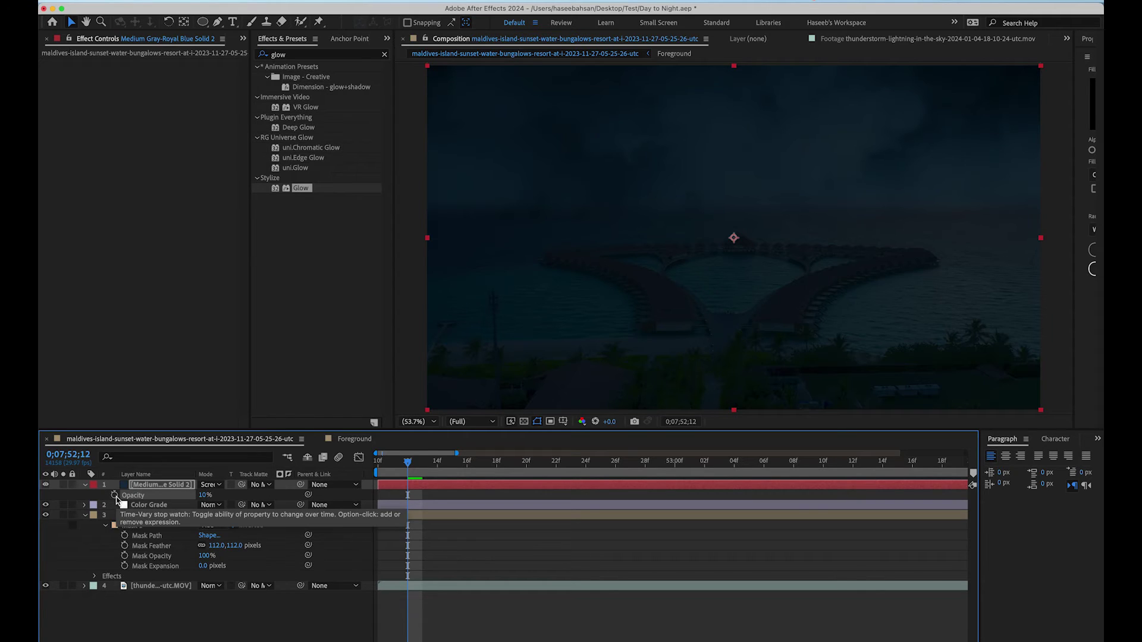
click(408, 463)
drag(408, 463, 506, 461)
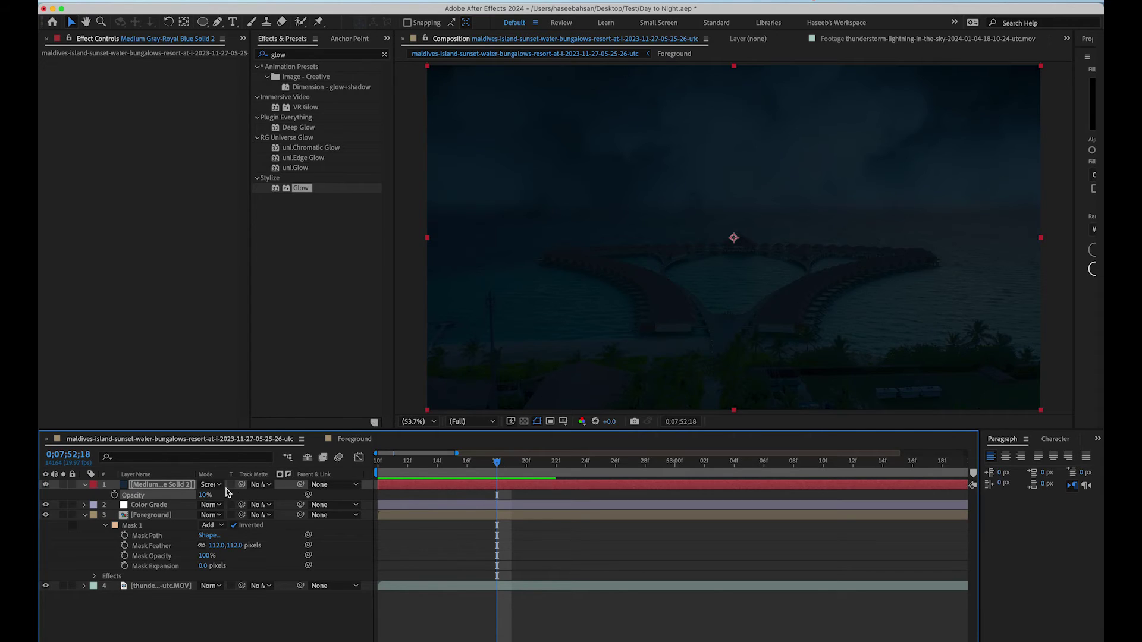
Add an Opacity keyframe on the solid and set it to 0% one frame later
click(114, 496)
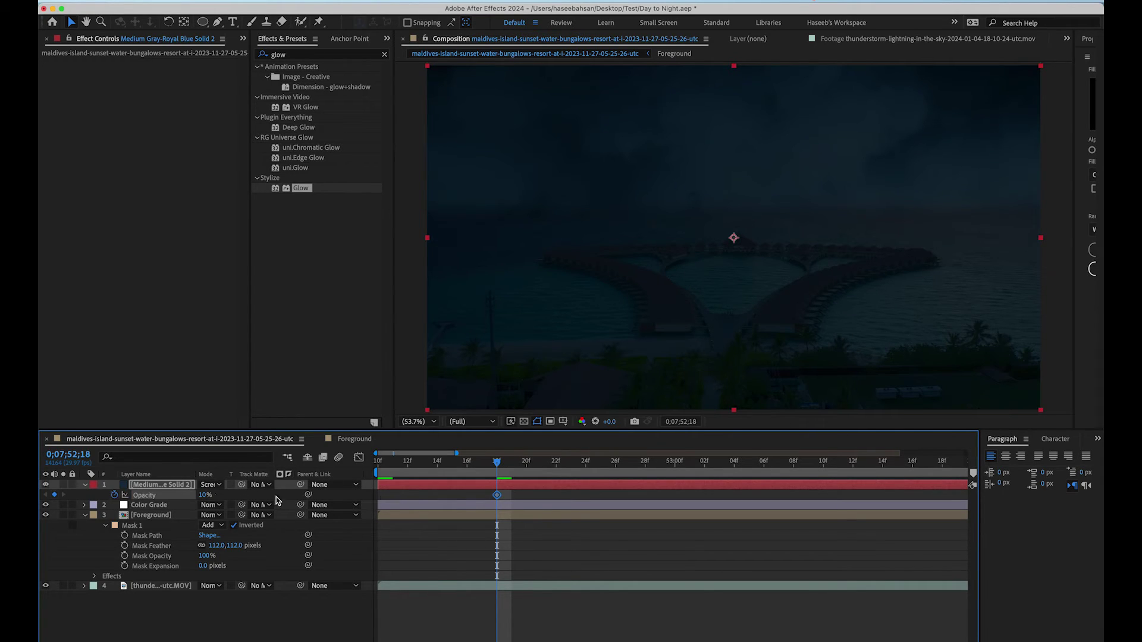
click(497, 496)
drag(498, 496, 512, 496)
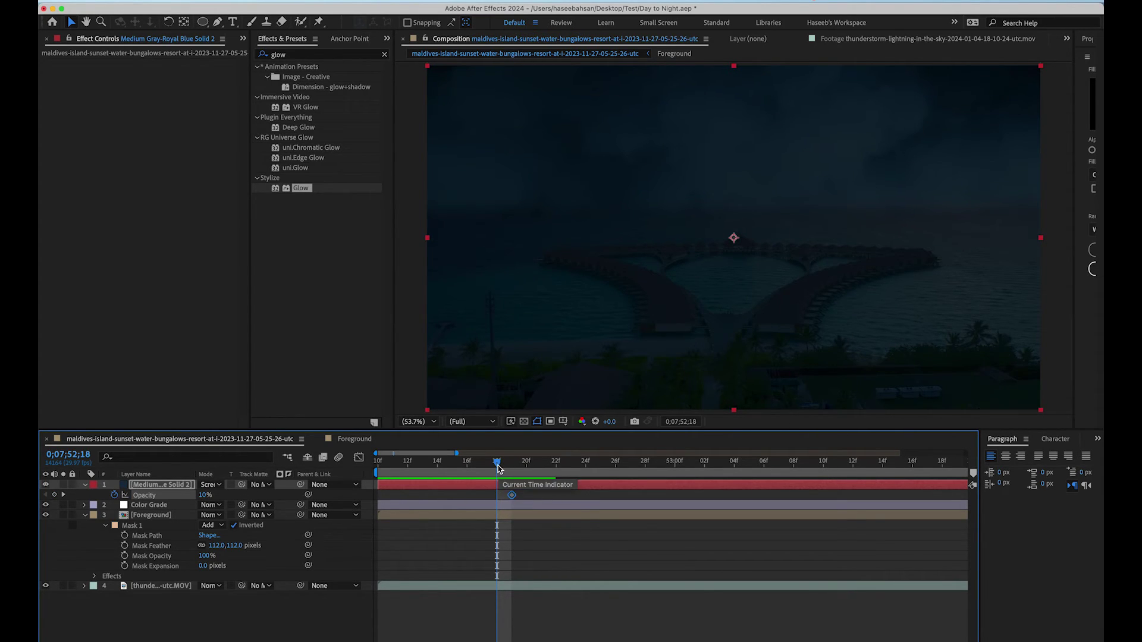
drag(205, 495, 197, 495)
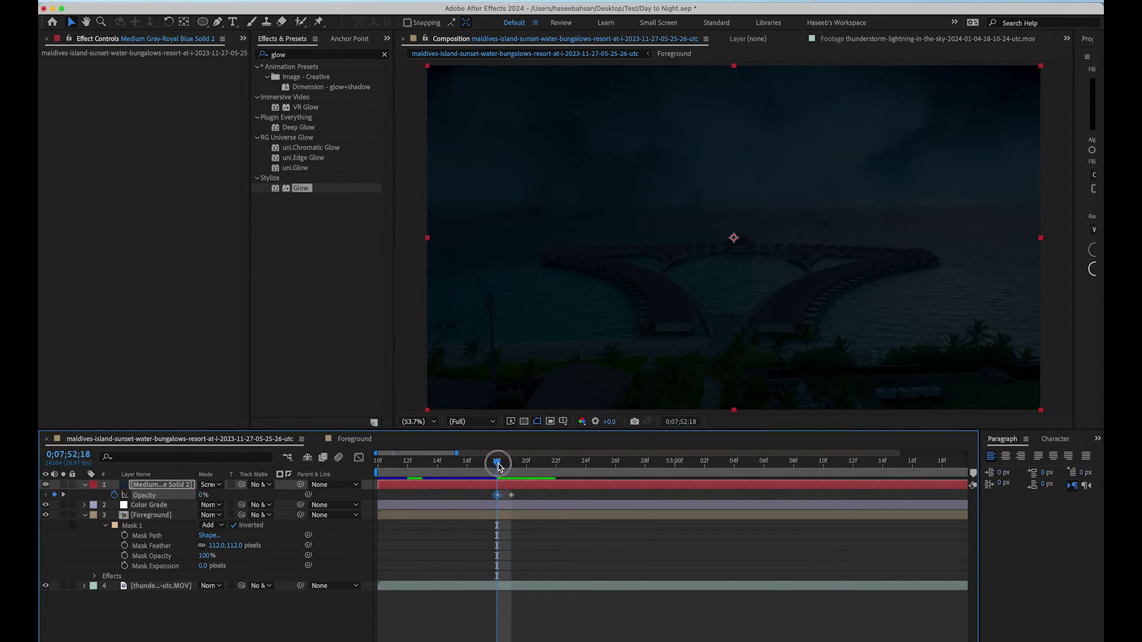
drag(498, 463, 530, 466)
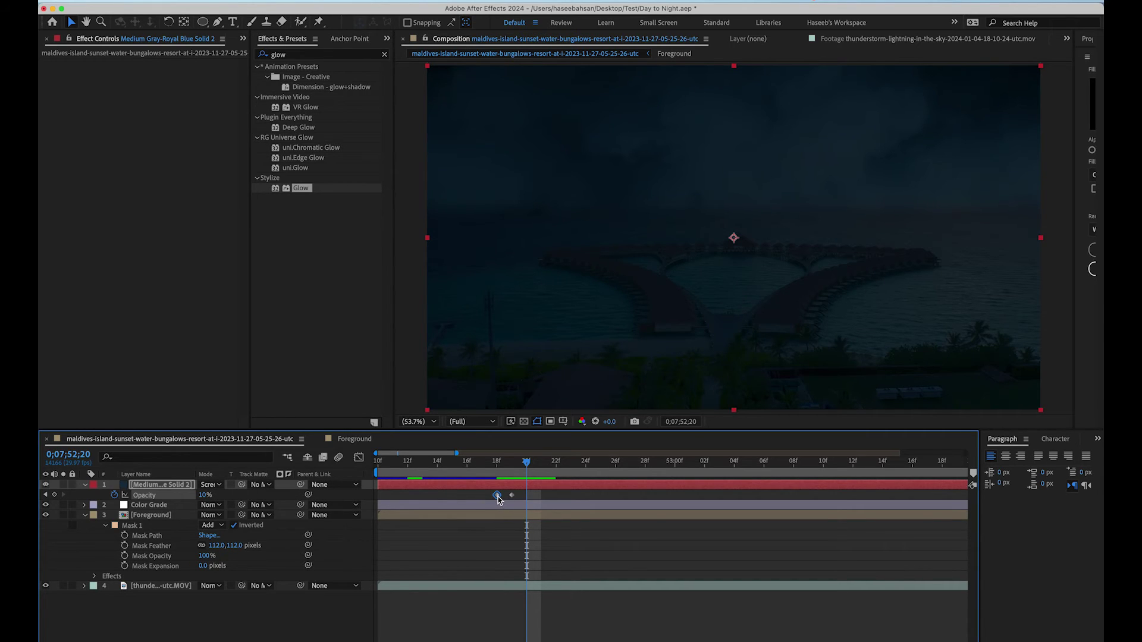
Step frame by frame through the flicker, adjusting the solid's Opacity keyframes
mouse_move(498, 500)
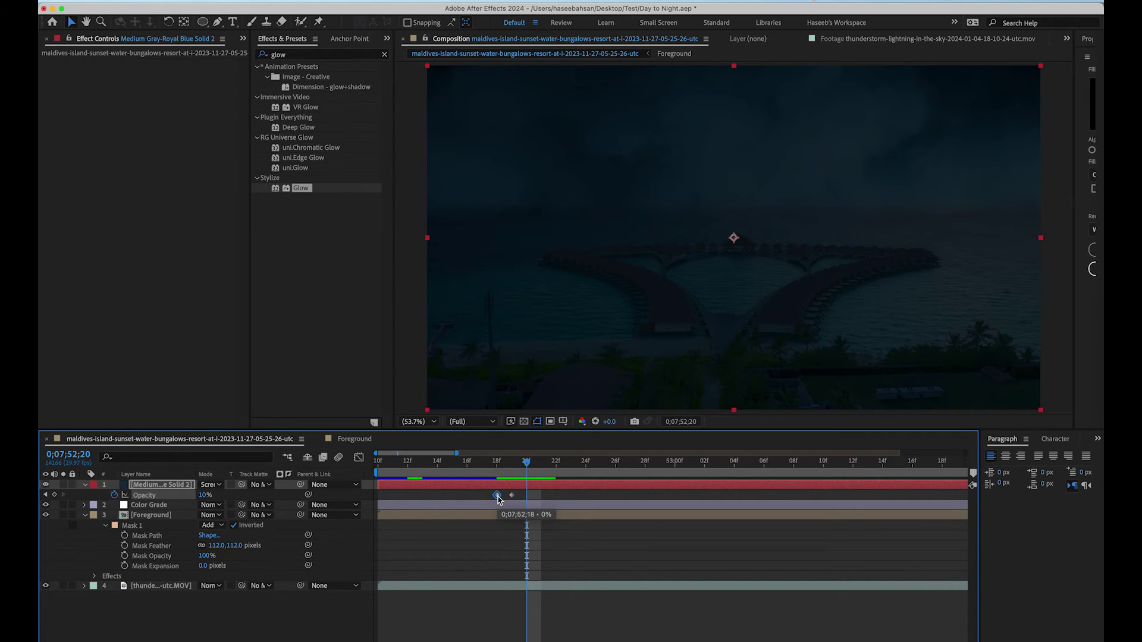
click(529, 464)
drag(527, 465, 542, 465)
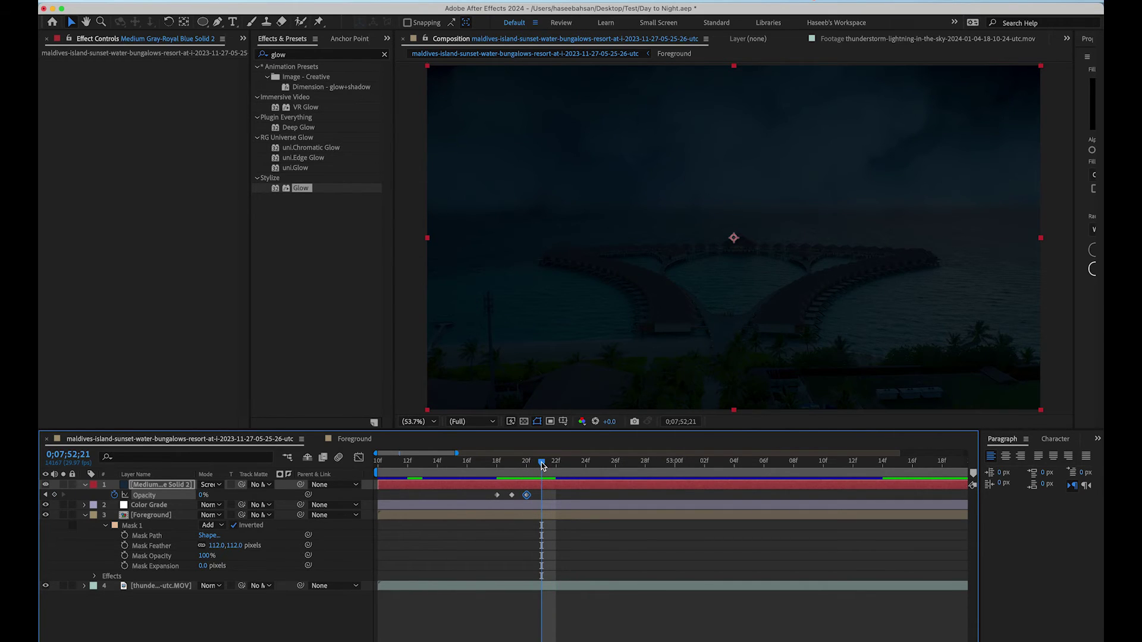
click(512, 496)
drag(541, 463, 554, 467)
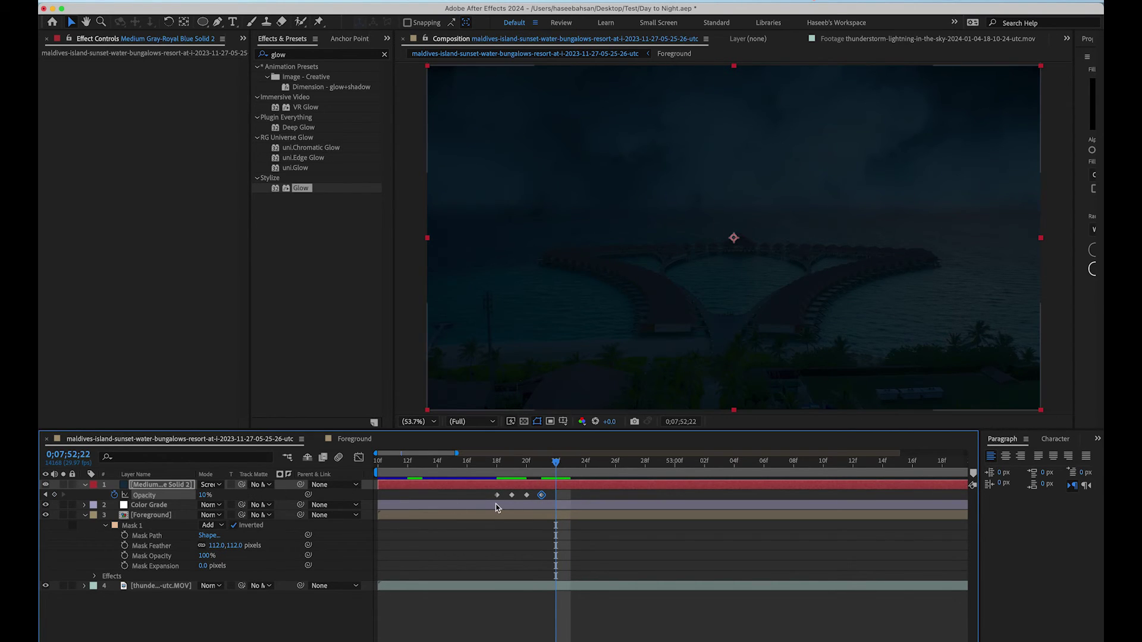
mouse_move(528, 500)
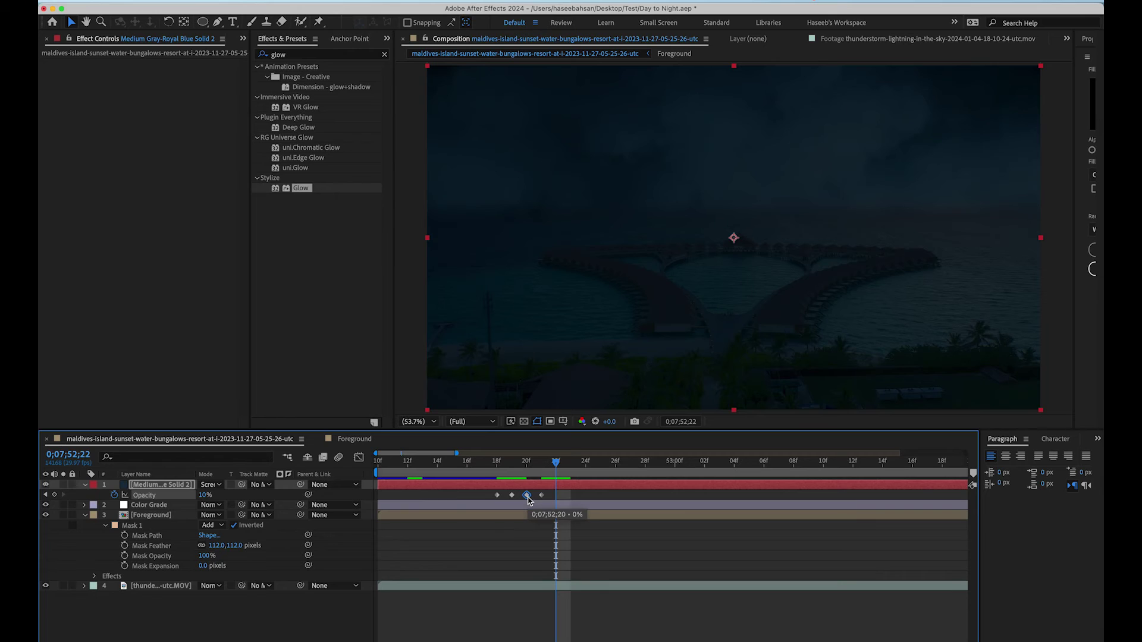
drag(555, 463, 858, 463)
Set Opacity to 10% at this frame and preview the flicker
key(h)
key(v)
click(204, 496)
key(Return)
key(space)
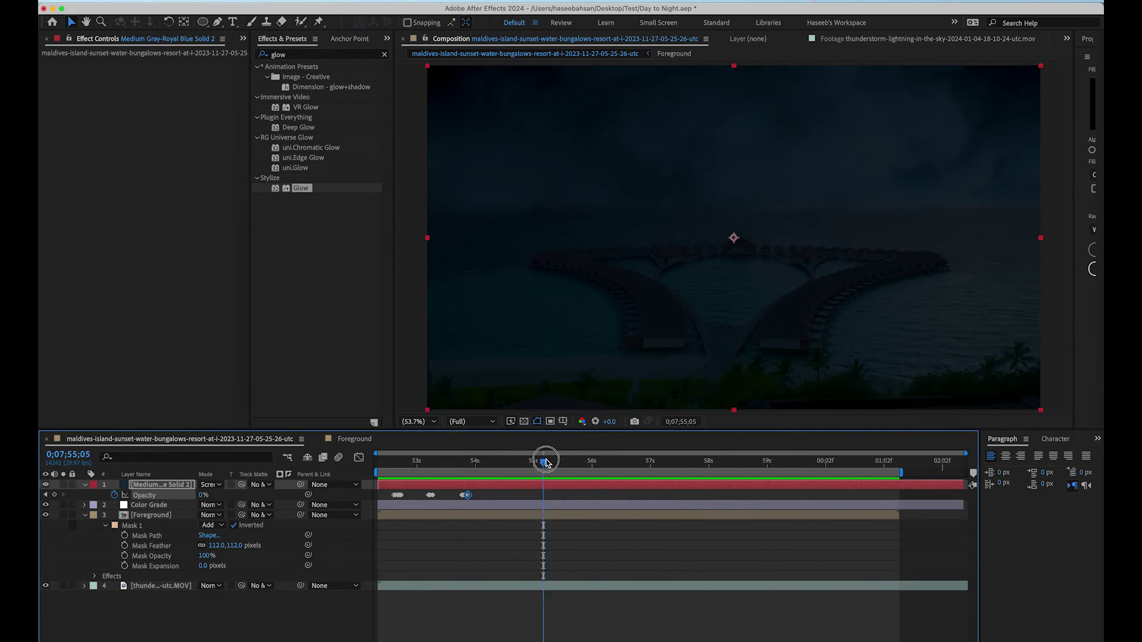
key(space)
key(g)
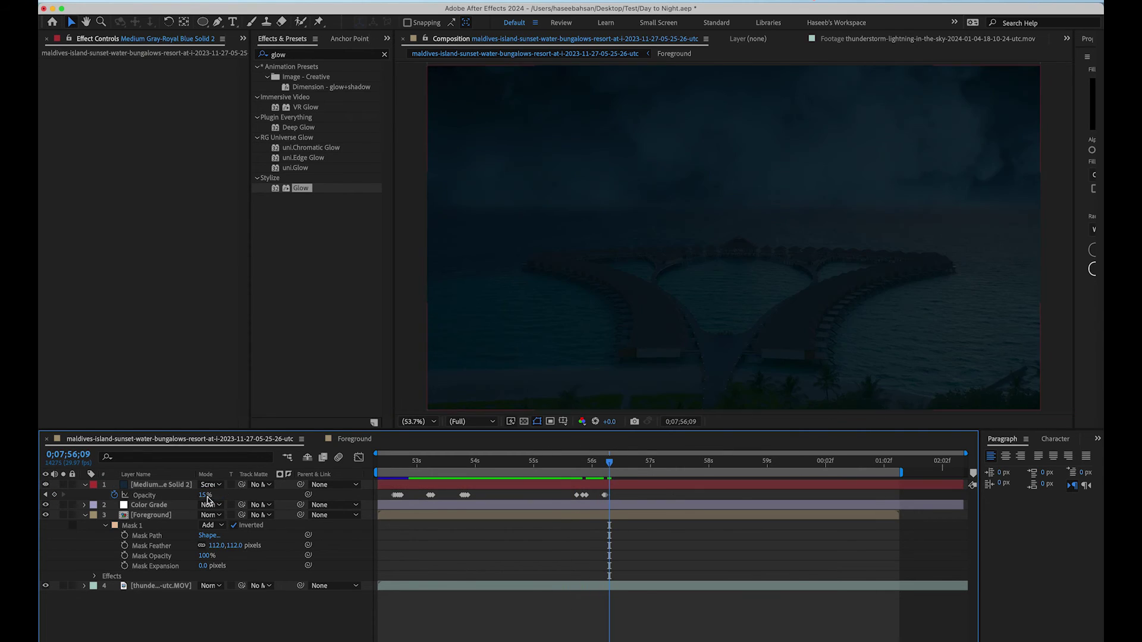
click(472, 577)
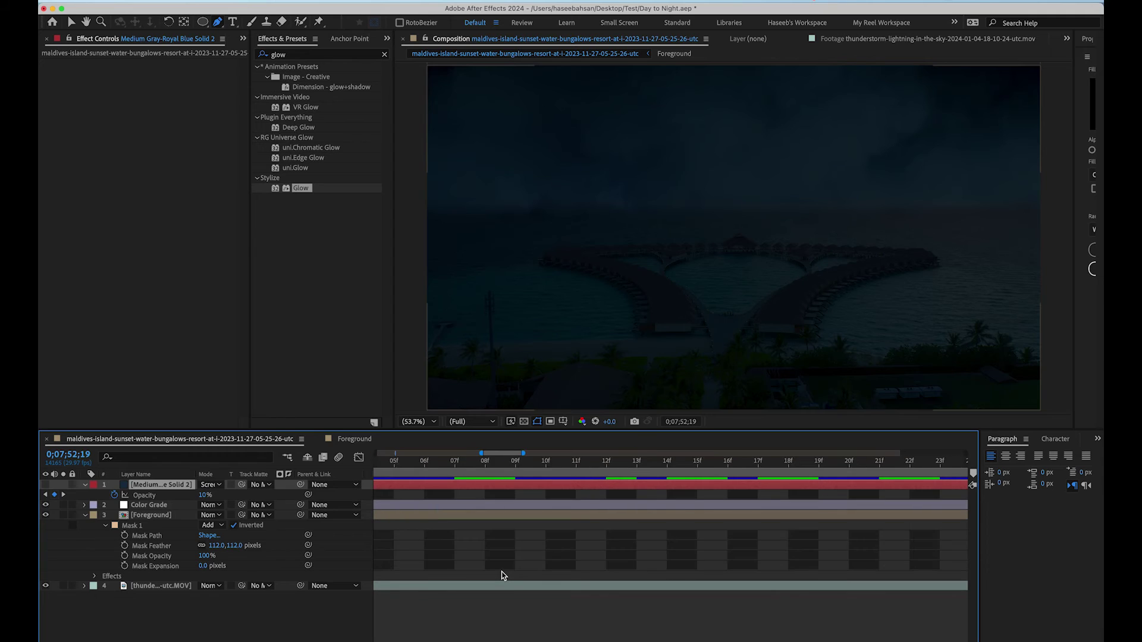
Draw a closed mask on the solid, curving through the sky and down the right side
key(equal)
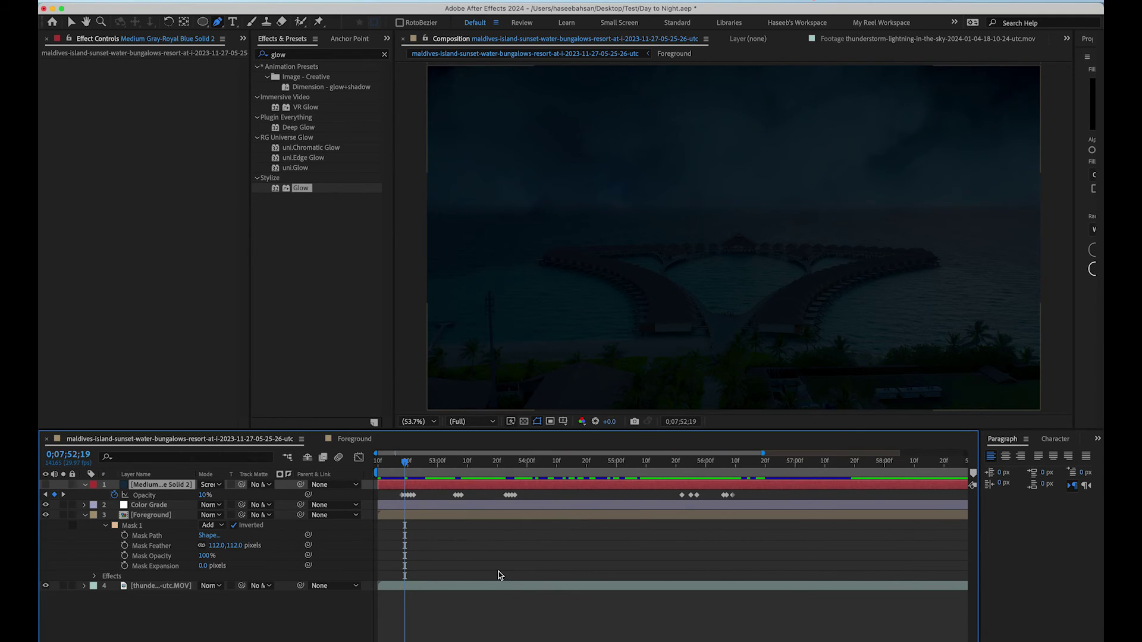
key(equal)
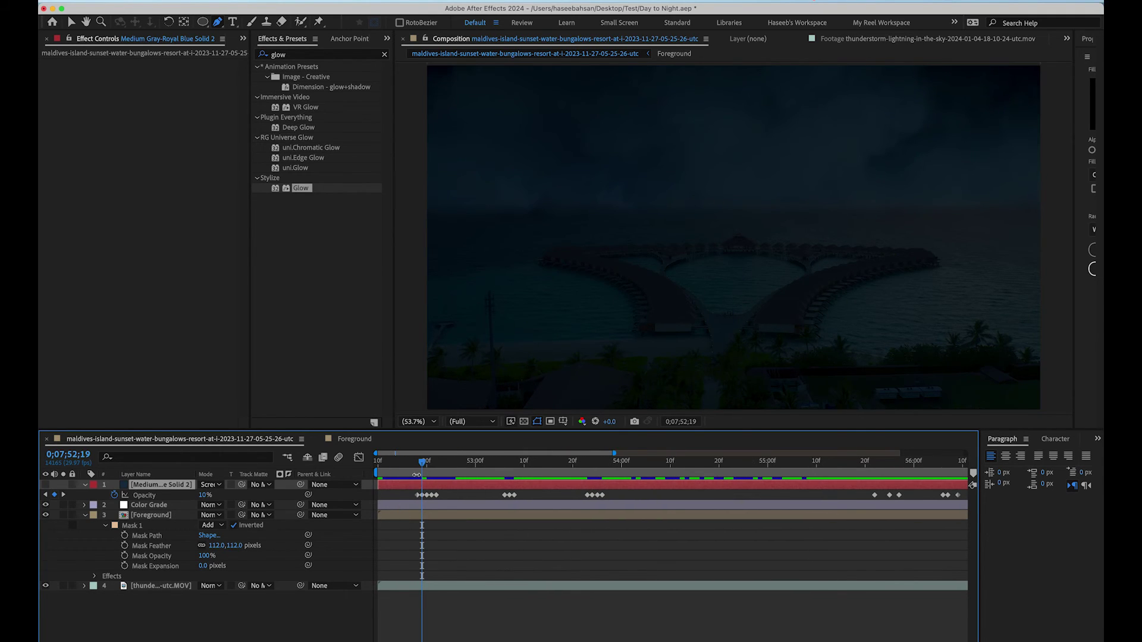
mouse_move(422, 467)
mouse_down()
mouse_move(450, 462)
mouse_move(422, 462)
mouse_up()
click(764, 216)
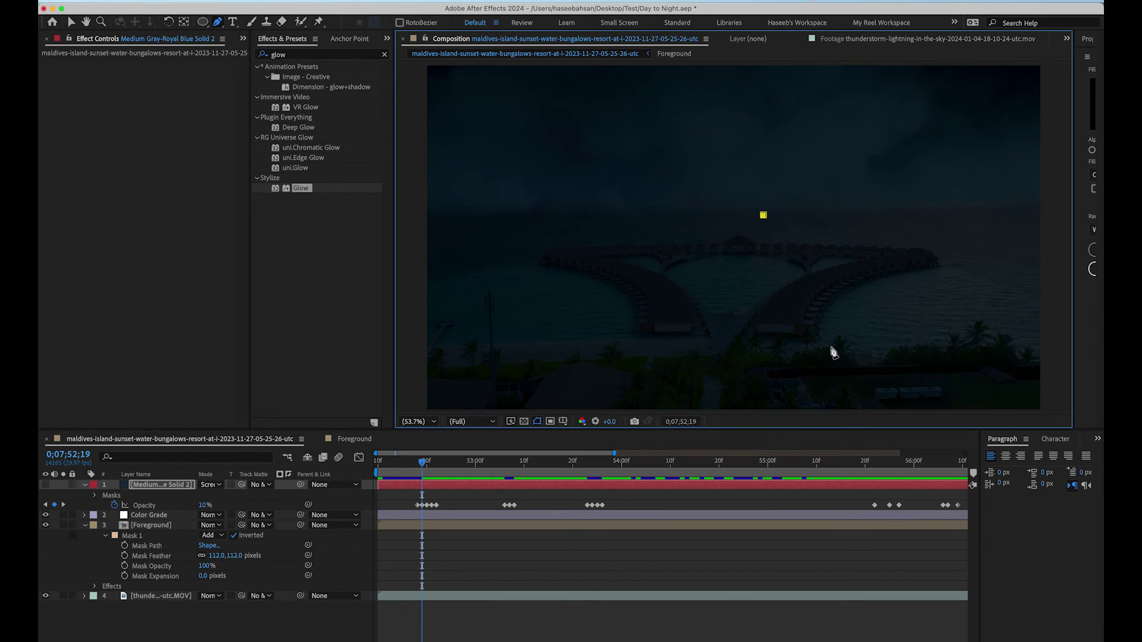
drag(833, 350, 823, 404)
scroll(765, 381, down, 5)
click(761, 361)
click(660, 365)
click(651, 266)
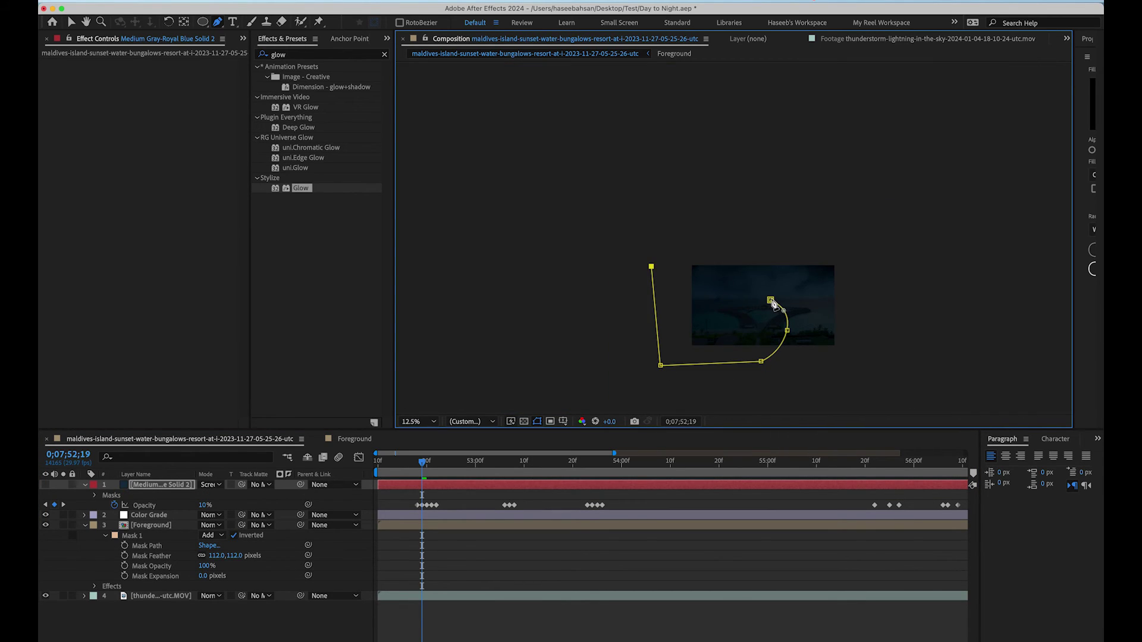
click(770, 300)
Adjust the mask's top corners and set the viewer zoom to Fit
drag(652, 267, 646, 279)
drag(767, 301, 772, 294)
click(421, 421)
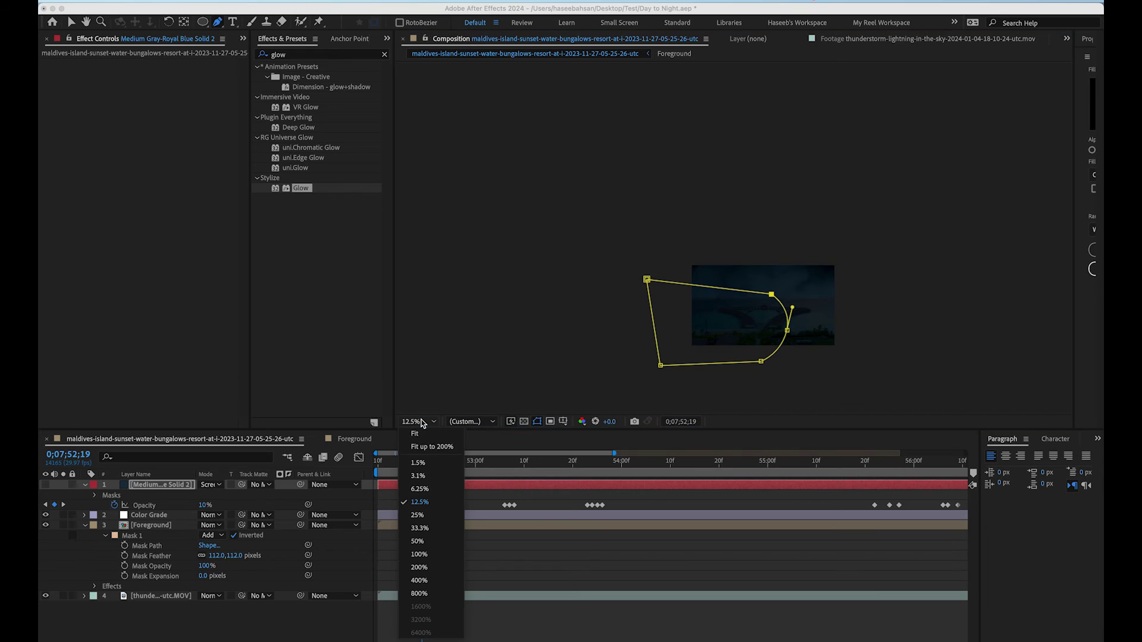
click(415, 434)
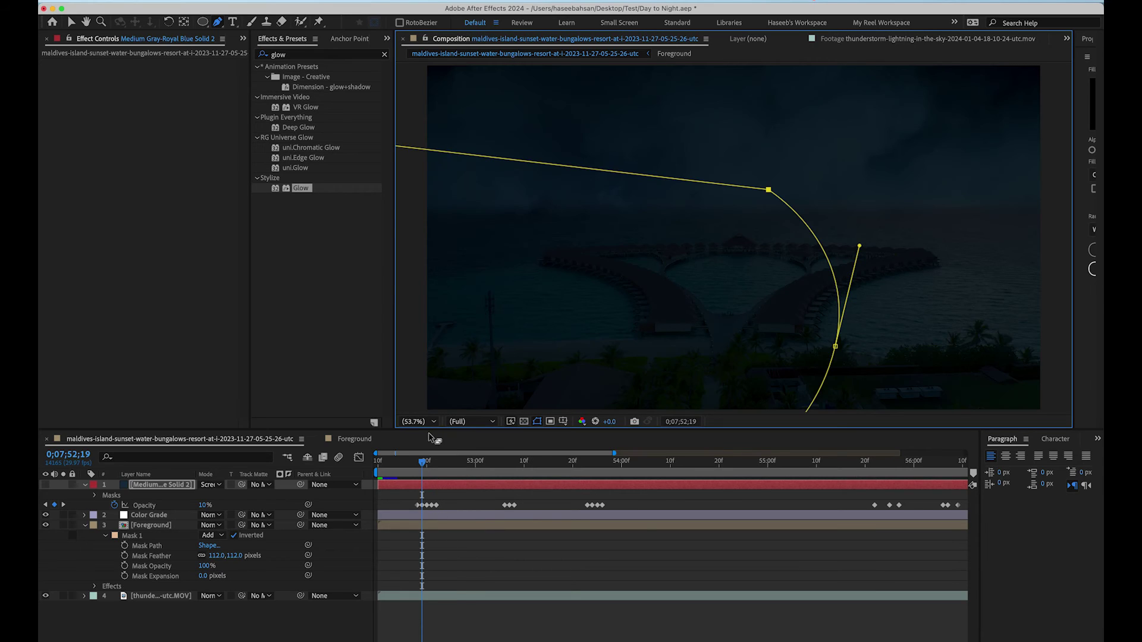
click(175, 487)
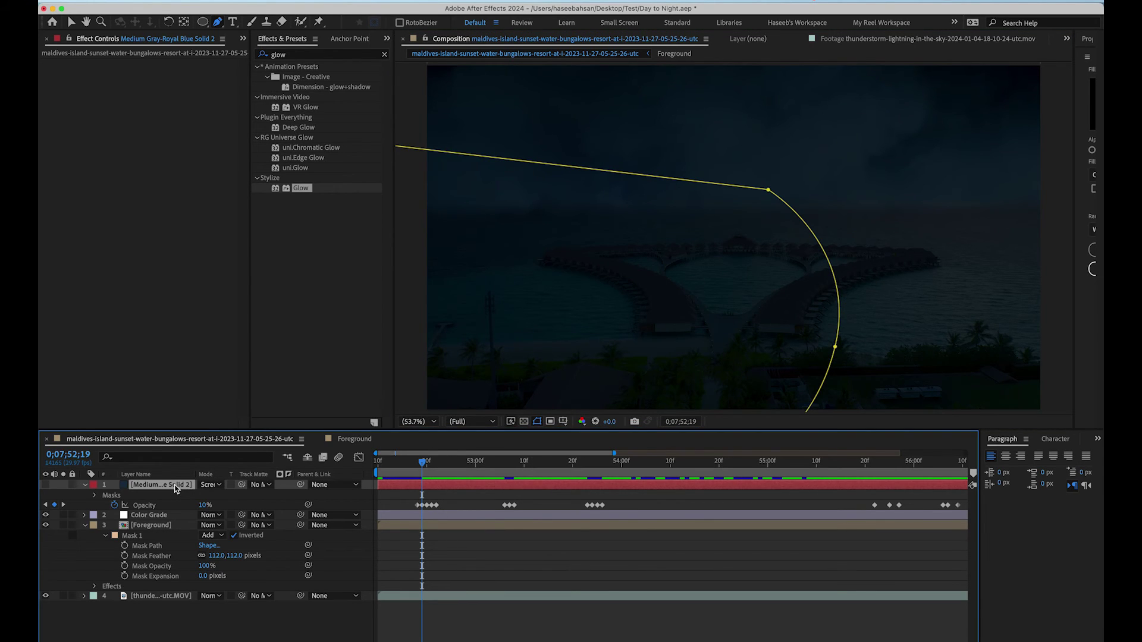
Keyframe Mask 1's path and feather, and raise the feather to 541 pixels
key(m)
key(m)
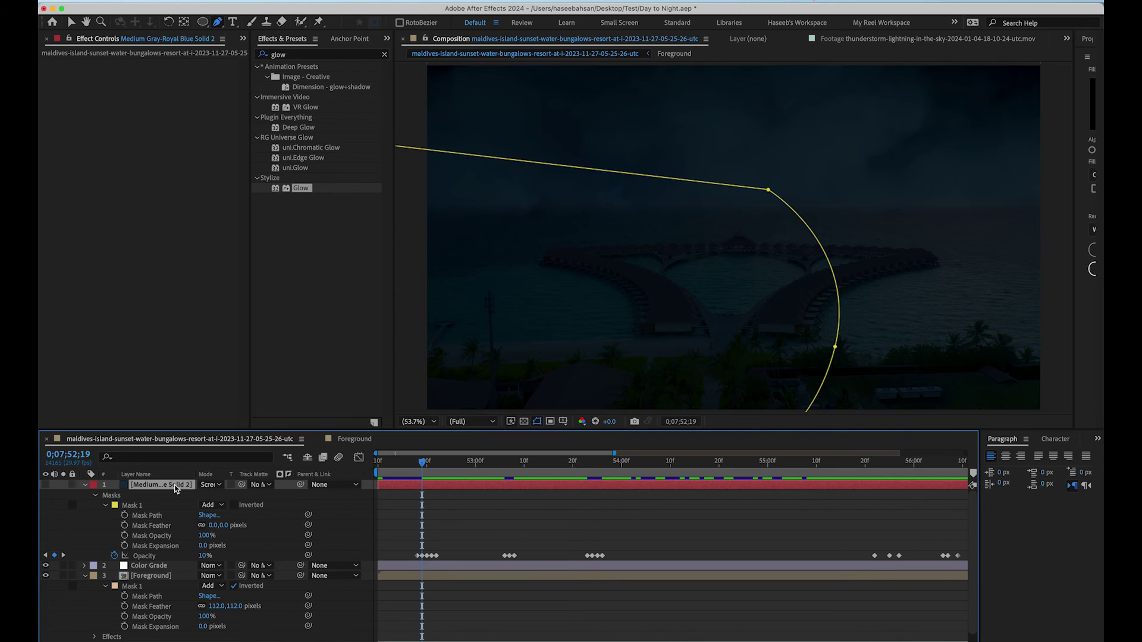
click(124, 525)
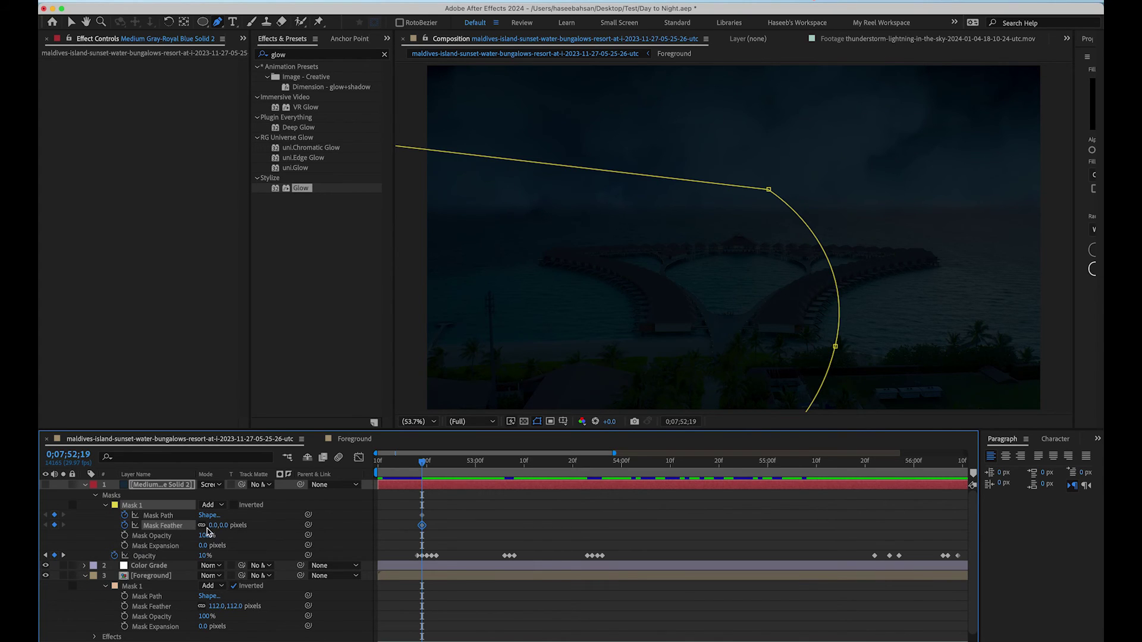
drag(210, 530, 256, 510)
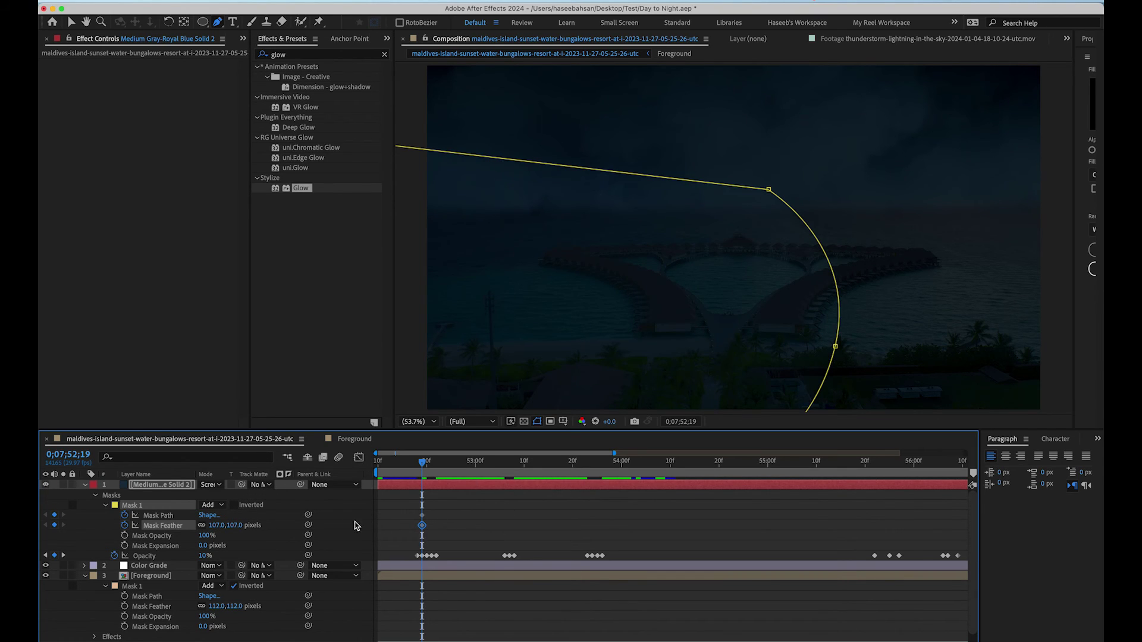
drag(217, 529, 457, 510)
click(63, 485)
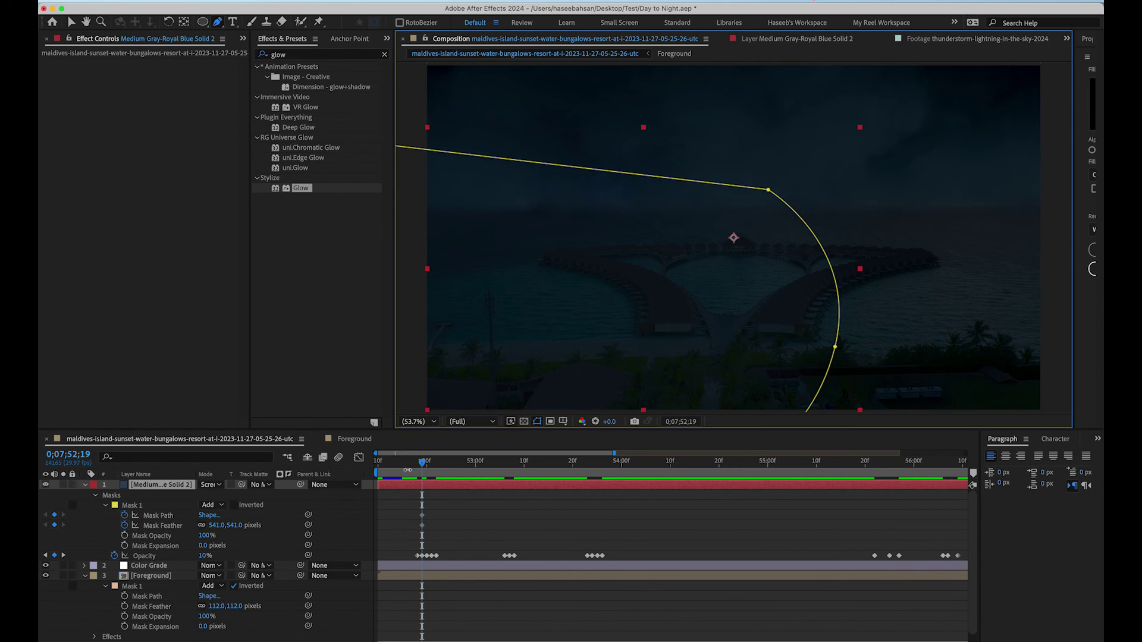
Reshape the mask at later frames, adding Mask Path keyframes until it runs flat across the top
drag(423, 463, 383, 465)
key(space)
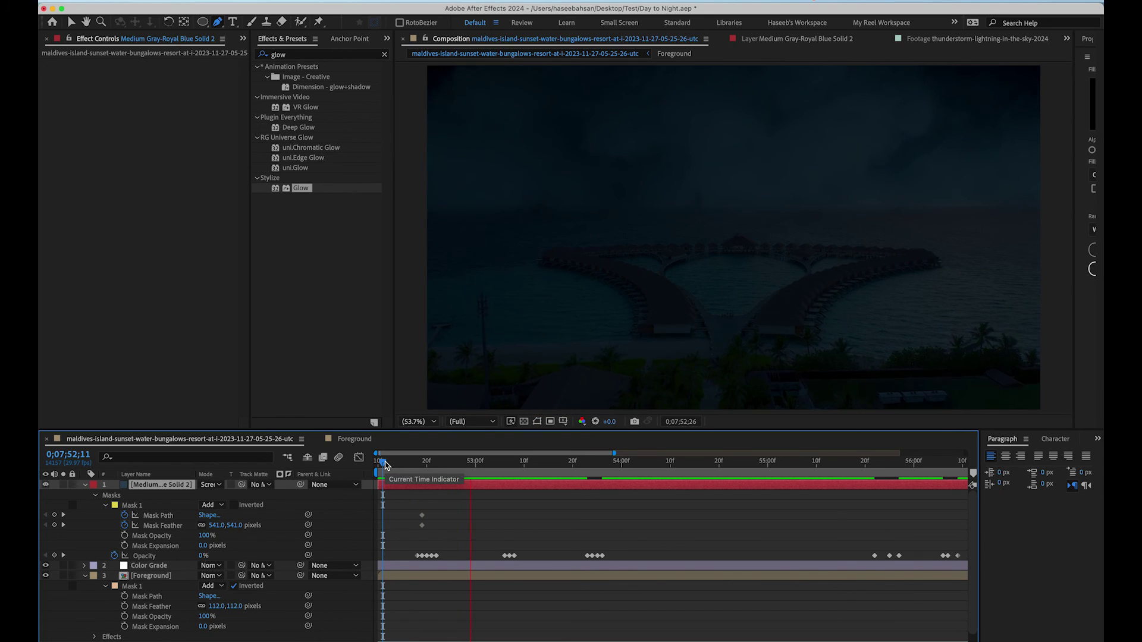
key(space)
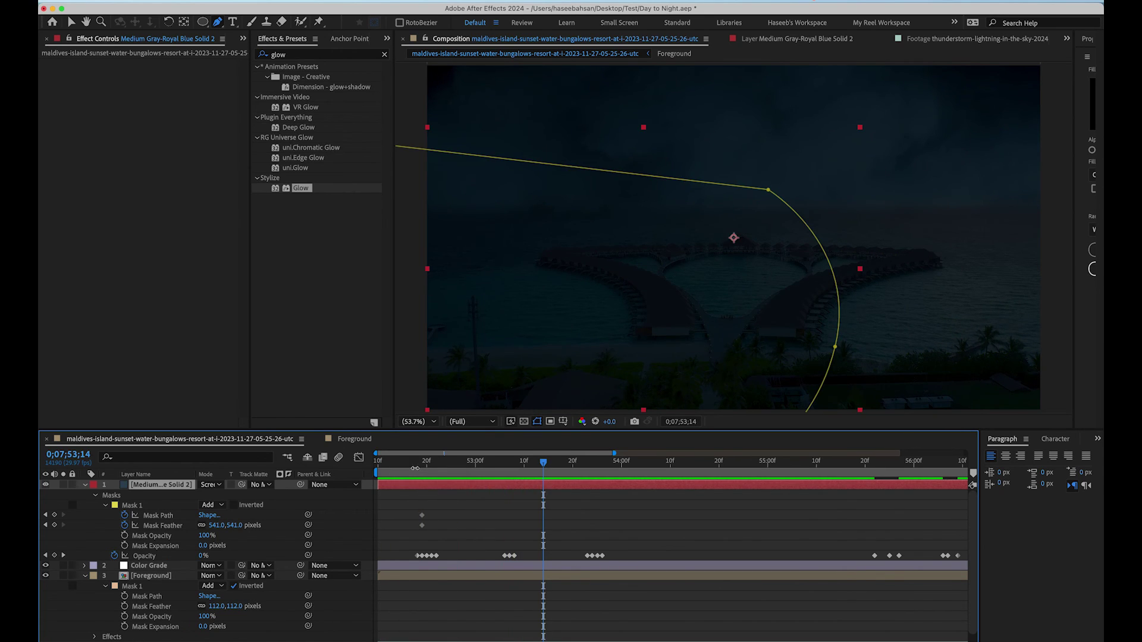
drag(405, 462, 504, 460)
drag(768, 189, 931, 177)
drag(505, 462, 592, 461)
drag(1007, 191, 726, 237)
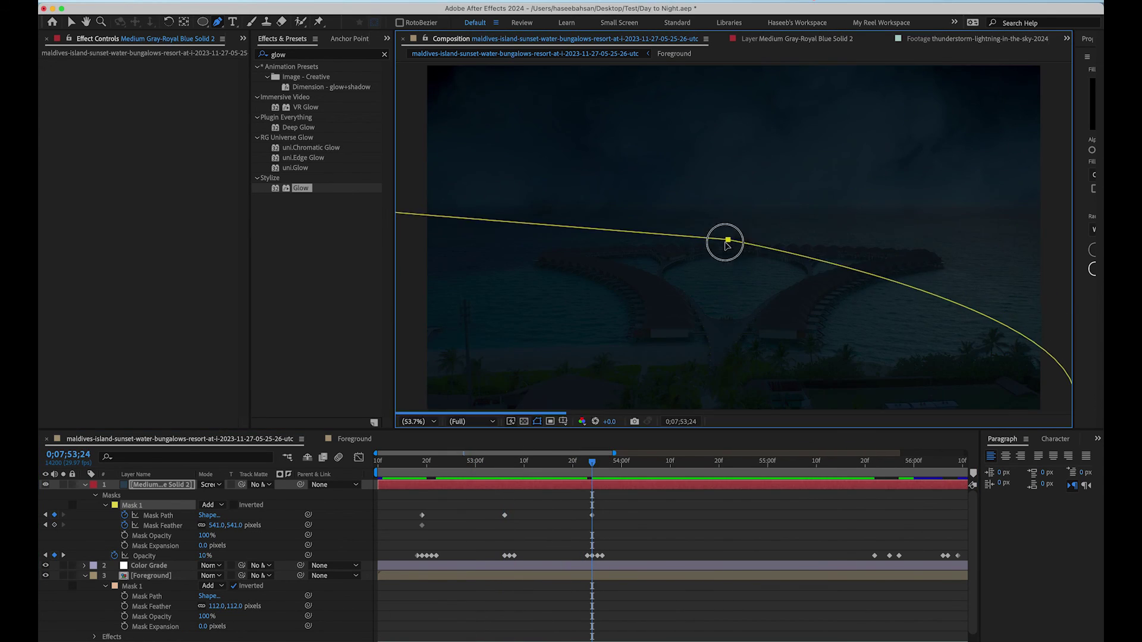
drag(592, 462, 897, 445)
drag(722, 241, 1056, 238)
click(785, 461)
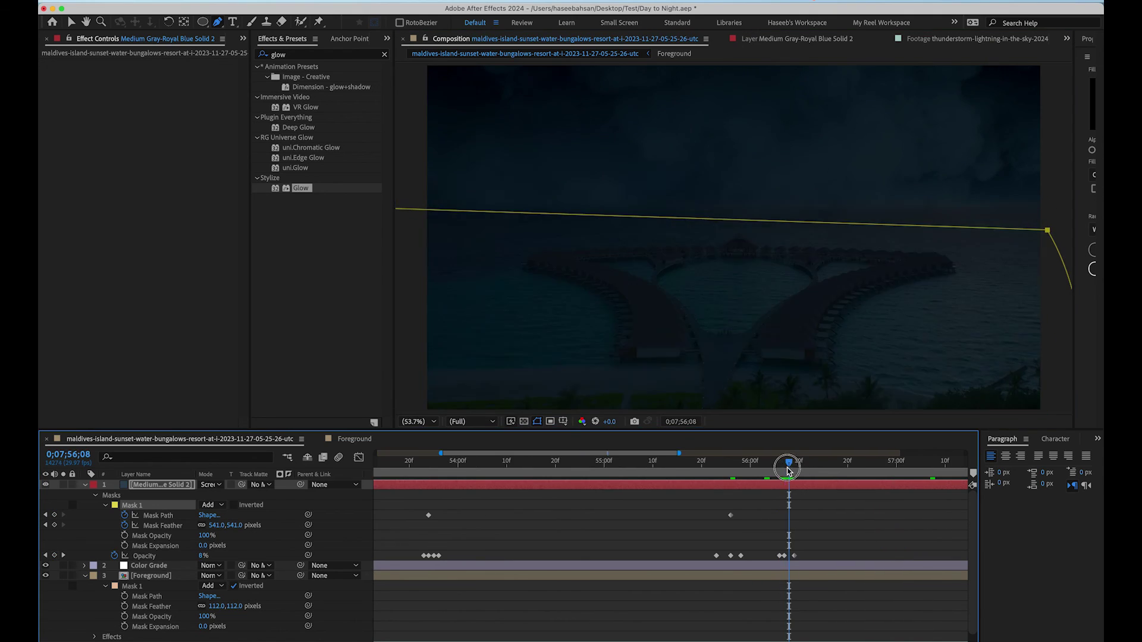
key(minus)
click(468, 535)
Convert the four Mask Path keyframes to hold keyframes
drag(468, 535, 383, 523)
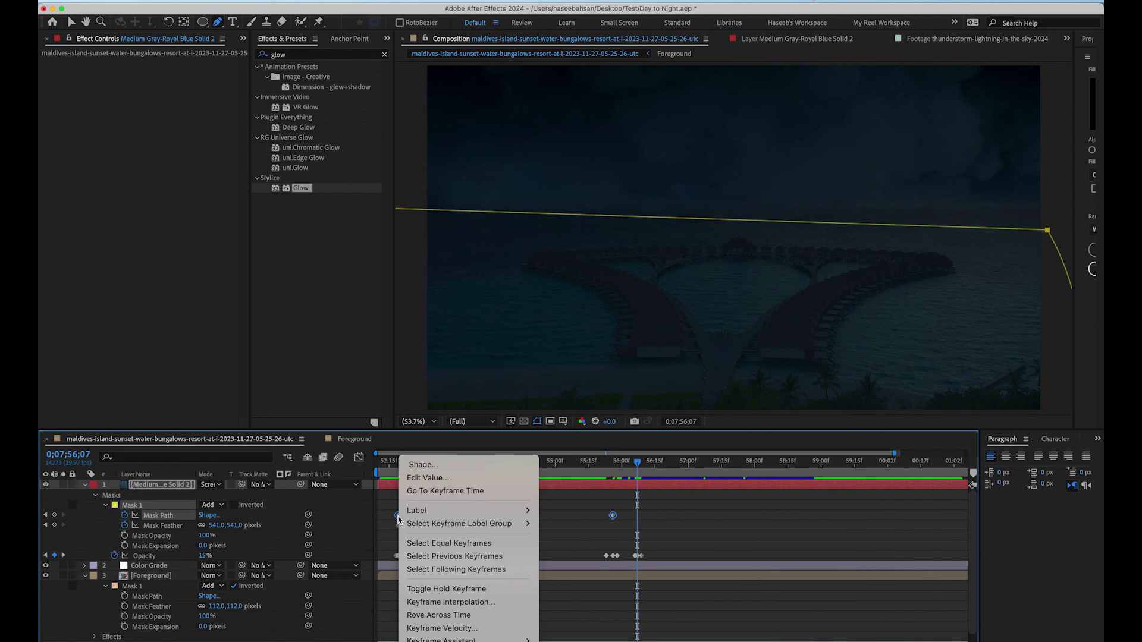
mouse_move(470, 639)
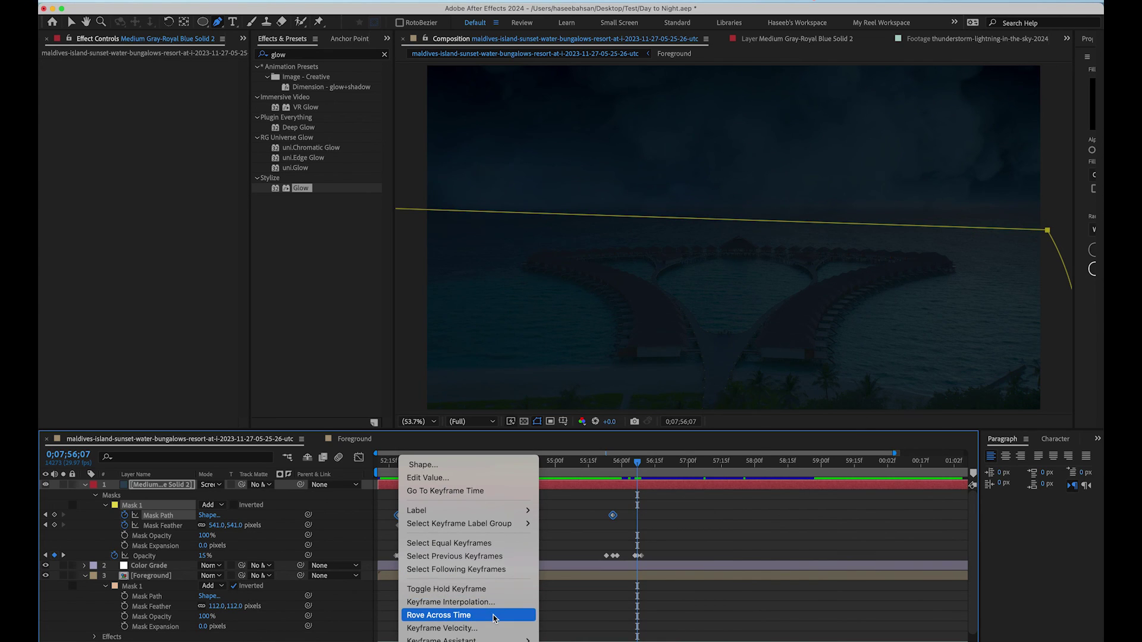
click(476, 589)
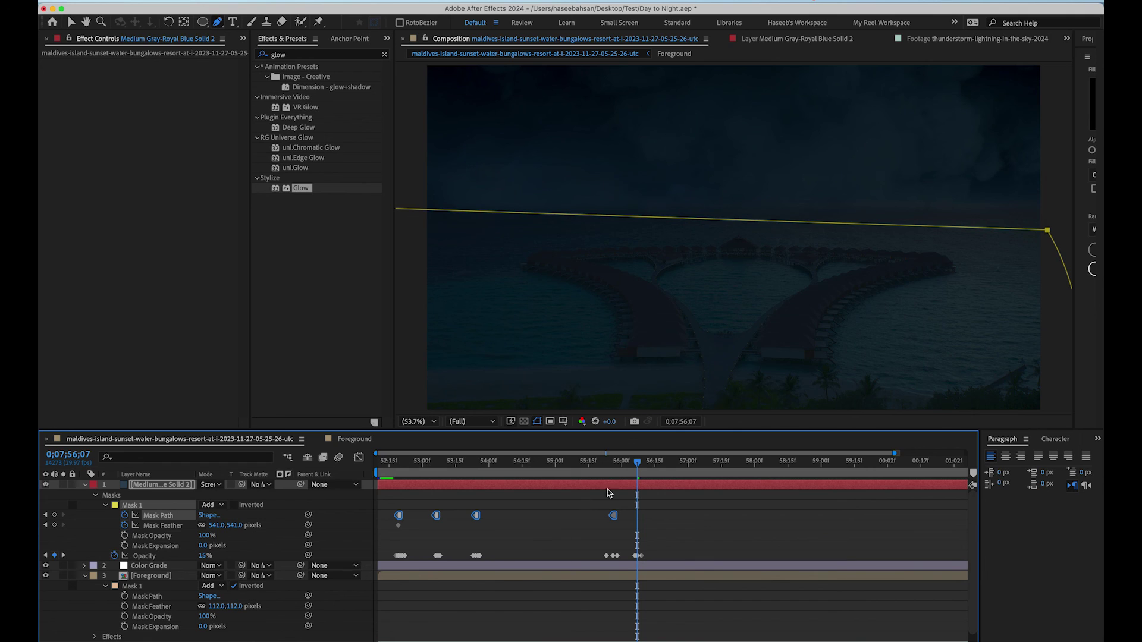
drag(640, 469, 242, 468)
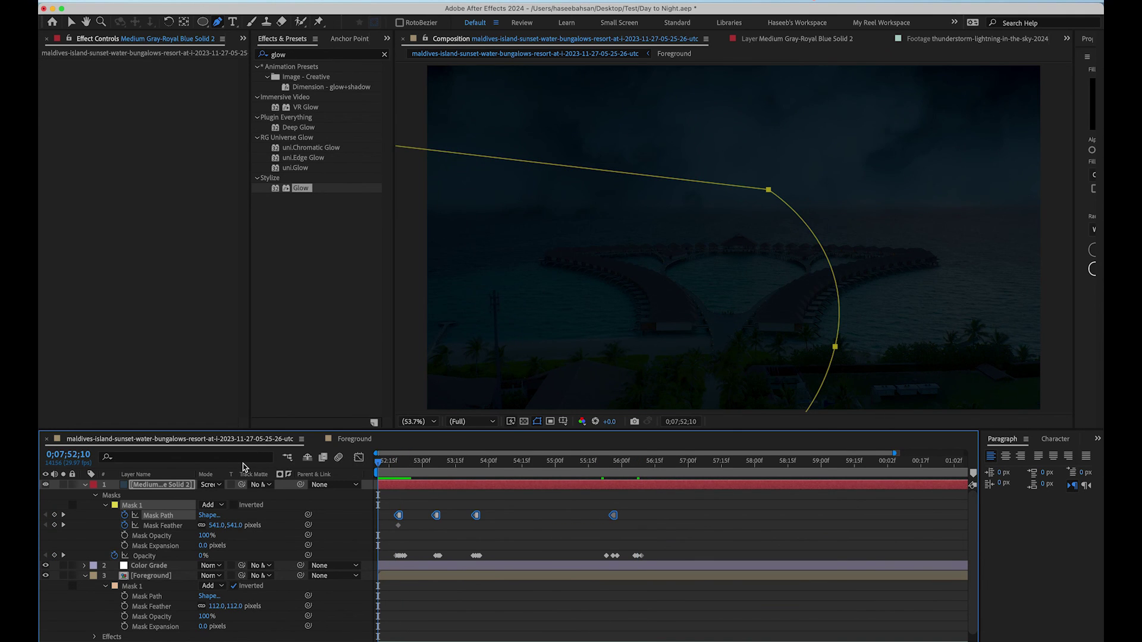